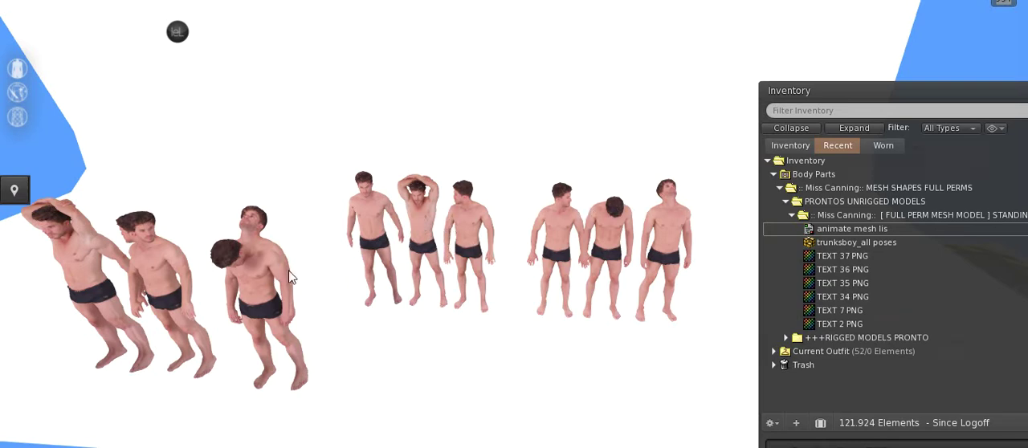
- Orbit and zoom the camera around the row of posed models
{"action": "mouse_move", "coordinate": [263, 243]}
{"action": "left_mouse_down", "text": "alt"}
{"action": "mouse_move", "coordinate": [201, 265]}
{"action": "mouse_move", "coordinate": [200, 201]}
{"action": "mouse_move", "coordinate": [560, 212]}
{"action": "left_mouse_up", "text": "alt"}
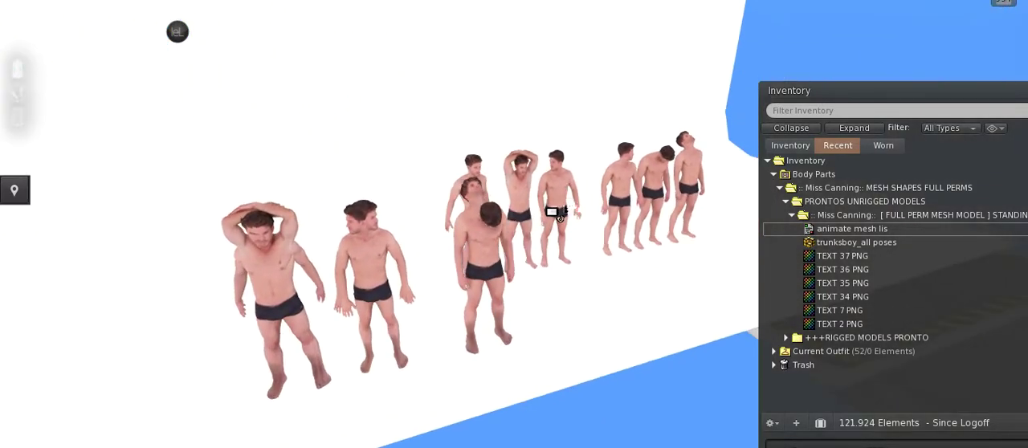
{"action": "left_click", "coordinate": [557, 213], "text": "alt"}
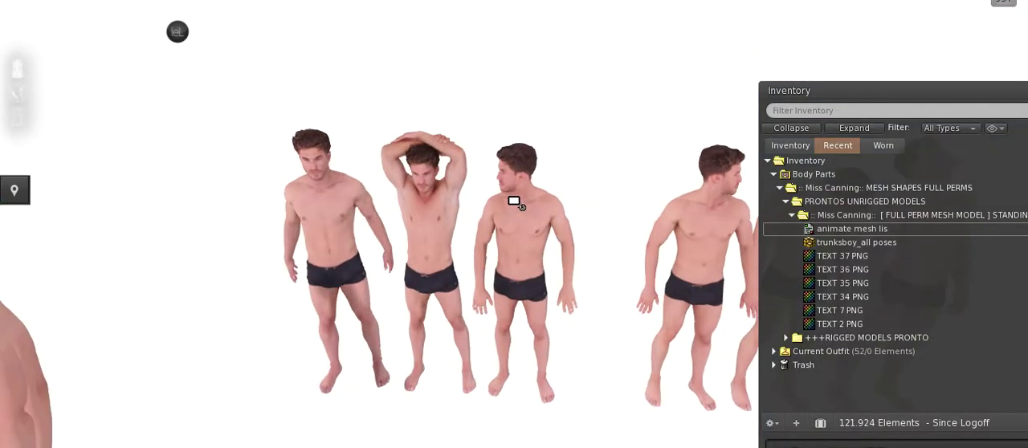
{"action": "scroll", "coordinate": [509, 195], "scroll_direction": "up", "scroll_amount": 3}
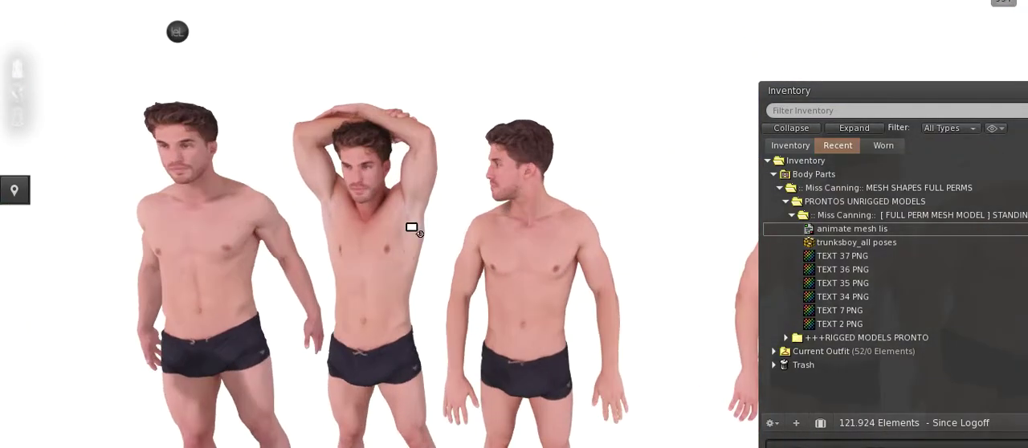
{"action": "mouse_move", "coordinate": [411, 230]}
{"action": "left_mouse_down", "text": "alt"}
{"action": "mouse_move", "coordinate": [661, 216]}
{"action": "mouse_move", "coordinate": [482, 221]}
{"action": "left_mouse_up", "text": "alt"}
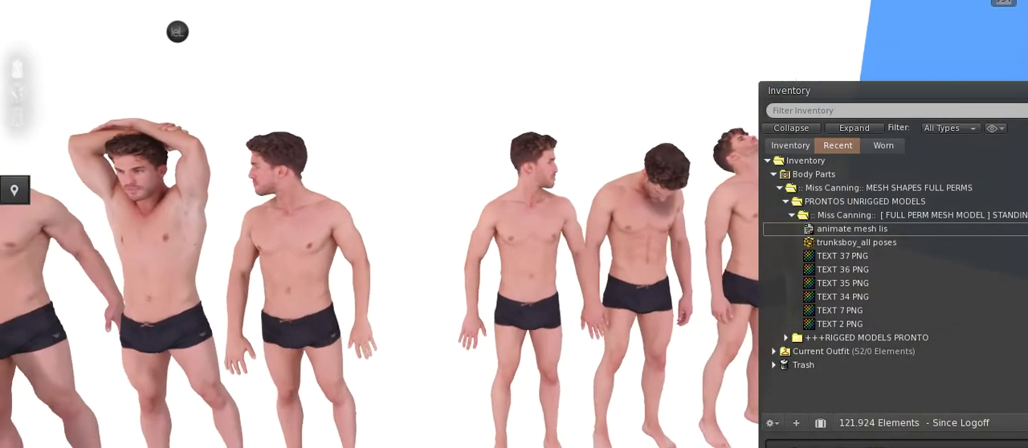
{"action": "scroll", "coordinate": [519, 213], "scroll_direction": "down", "scroll_amount": 2}
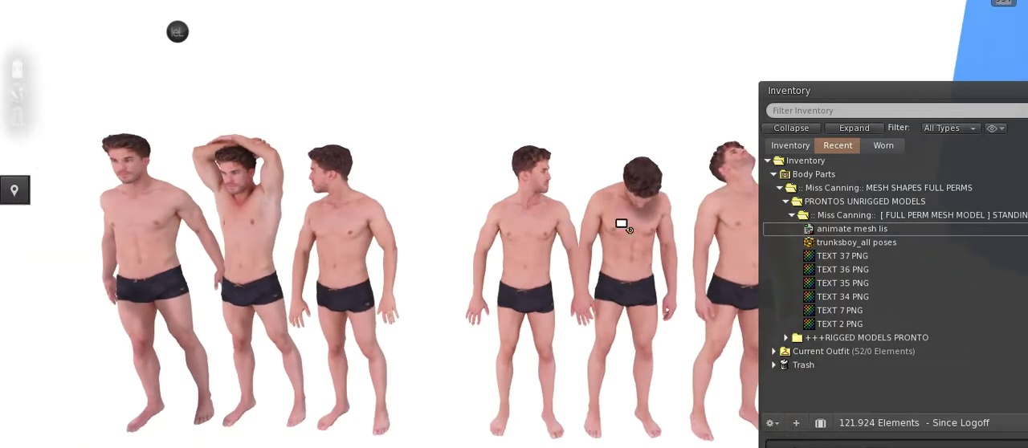
{"action": "mouse_move", "coordinate": [629, 223]}
{"action": "left_mouse_down", "text": "alt"}
{"action": "mouse_move", "coordinate": [523, 241]}
{"action": "mouse_move", "coordinate": [515, 289]}
{"action": "mouse_move", "coordinate": [603, 220]}
{"action": "left_mouse_up", "text": "alt"}
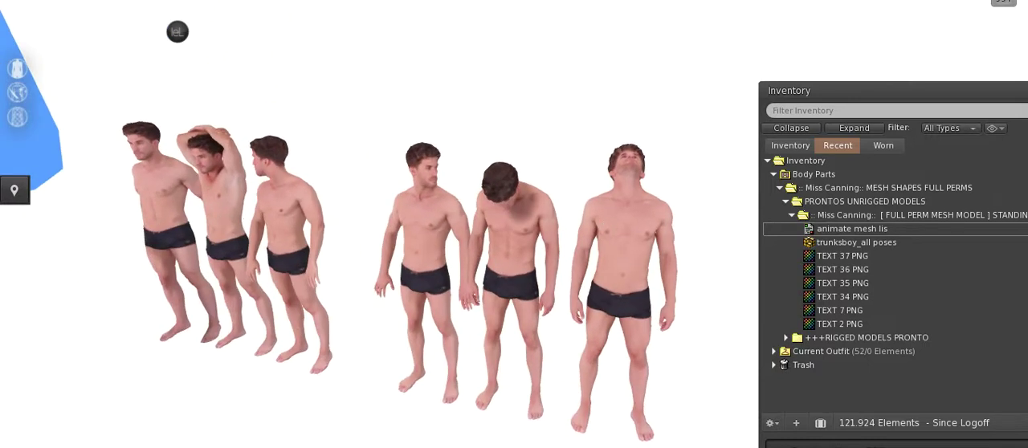
{"action": "left_click_drag", "start_coordinate": [603, 220], "coordinate": [498, 225], "text": "alt"}
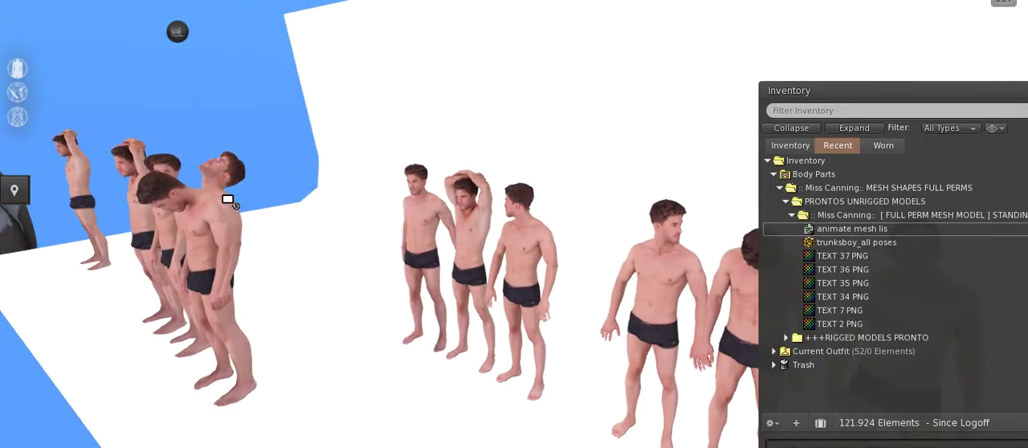
{"action": "mouse_move", "coordinate": [225, 200]}
{"action": "left_mouse_down", "text": "alt"}
{"action": "mouse_move", "coordinate": [382, 189]}
{"action": "mouse_move", "coordinate": [514, 214]}
{"action": "left_mouse_up", "text": "alt"}
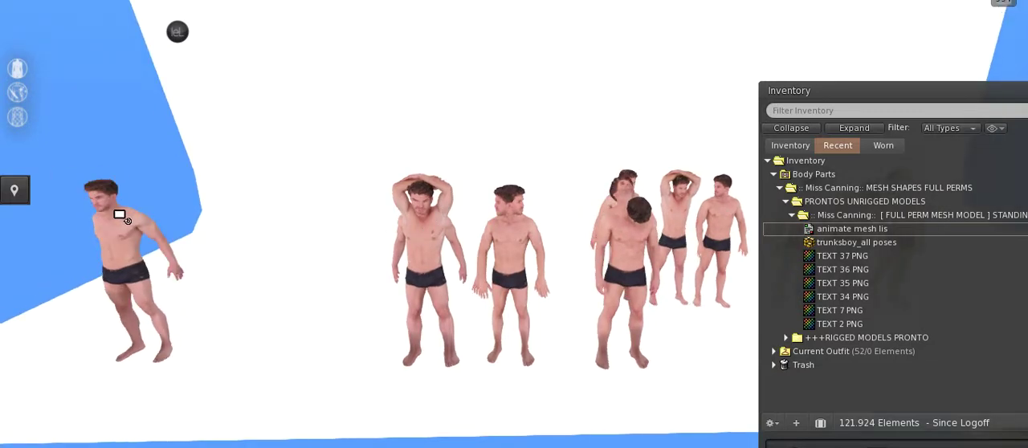
{"action": "left_click_drag", "start_coordinate": [118, 204], "coordinate": [241, 209], "text": "alt"}
{"action": "left_click", "coordinate": [512, 202], "text": "alt"}
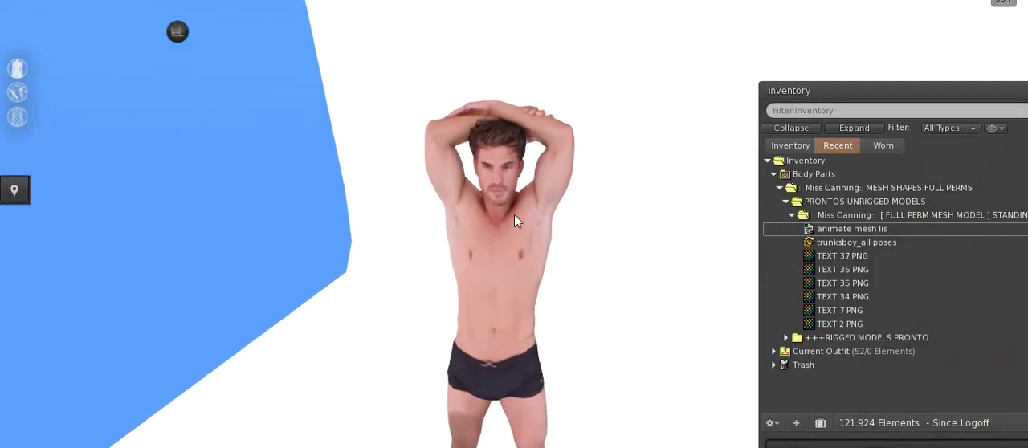
- Edit the central model, view its 'animate mesh lis' script, then close it and deselect
{"action": "right_click", "coordinate": [516, 216]}
{"action": "left_click", "coordinate": [462, 225]}
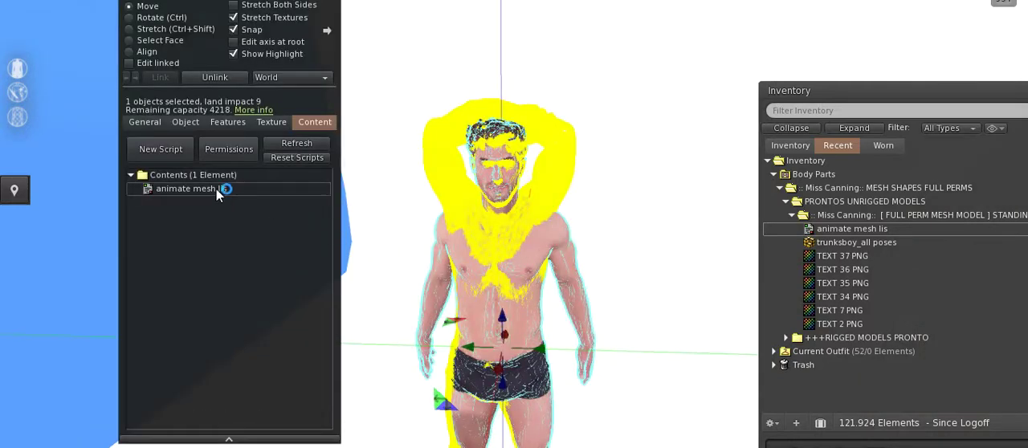
{"action": "double_click", "coordinate": [216, 189]}
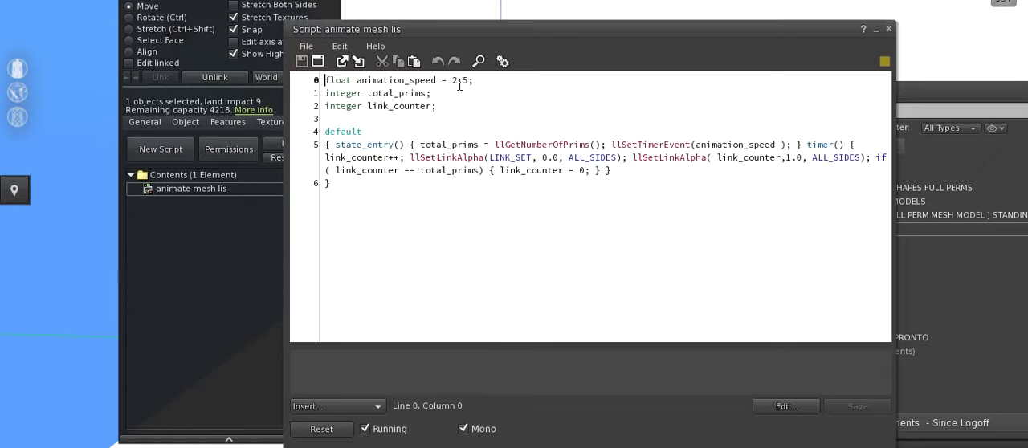
{"action": "left_click", "coordinate": [889, 30]}
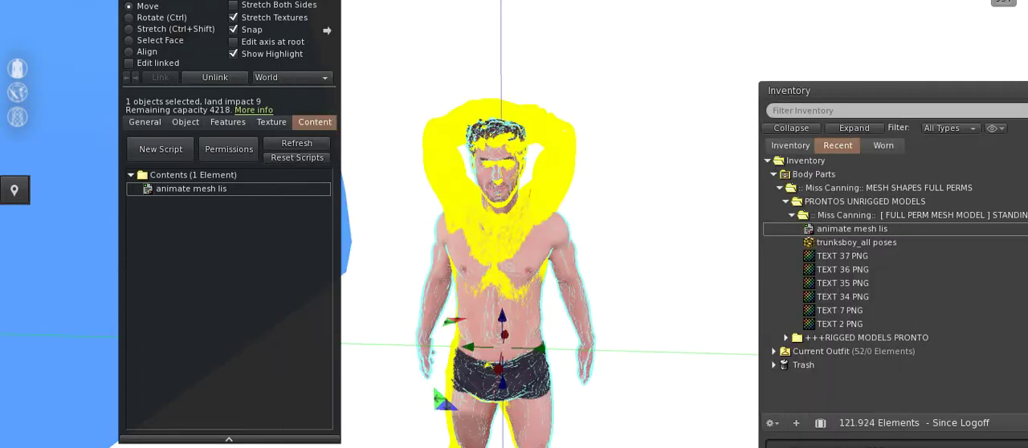
{"action": "key", "text": "Escape"}
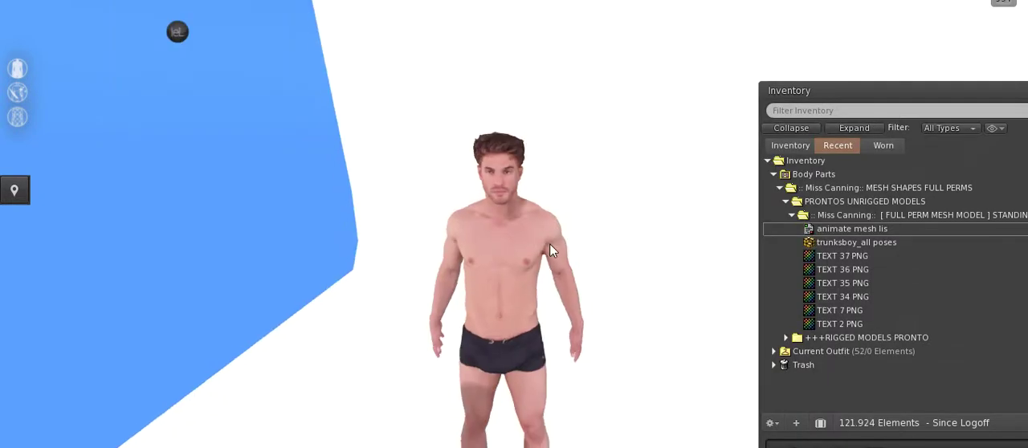
- Move the Inventory window further left and view the line of models from new angles
{"action": "left_click_drag", "start_coordinate": [711, 279], "coordinate": [562, 228], "text": "alt"}
{"action": "left_click_drag", "start_coordinate": [850, 100], "coordinate": [508, 109]}
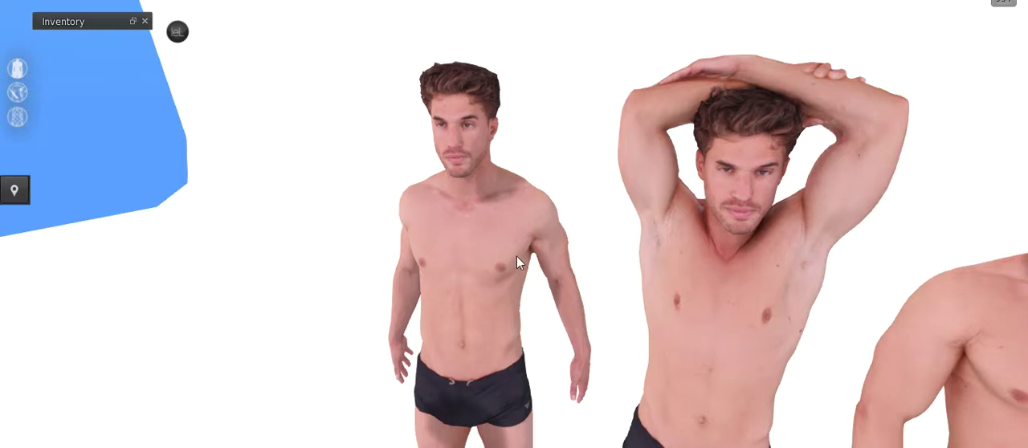
{"action": "scroll", "coordinate": [605, 248], "scroll_direction": "down", "scroll_amount": 3}
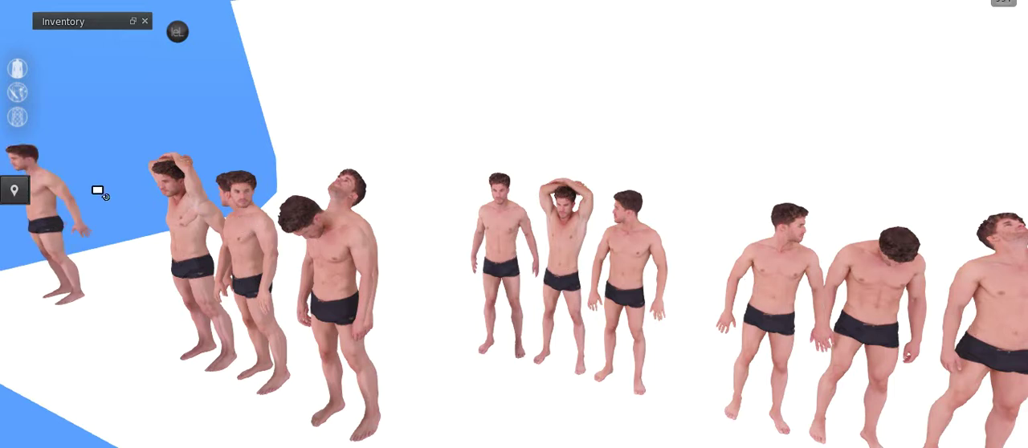
{"action": "mouse_move", "coordinate": [257, 230]}
{"action": "left_mouse_down", "text": "alt"}
{"action": "mouse_move", "coordinate": [338, 241]}
{"action": "mouse_move", "coordinate": [419, 213]}
{"action": "left_mouse_up", "text": "alt"}
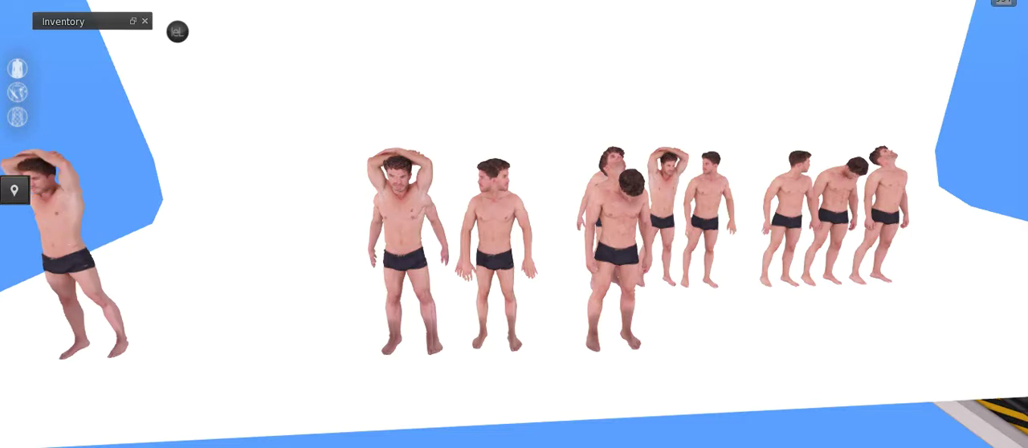
{"action": "key", "text": "Escape"}
{"action": "left_click", "coordinate": [517, 215], "text": "alt"}
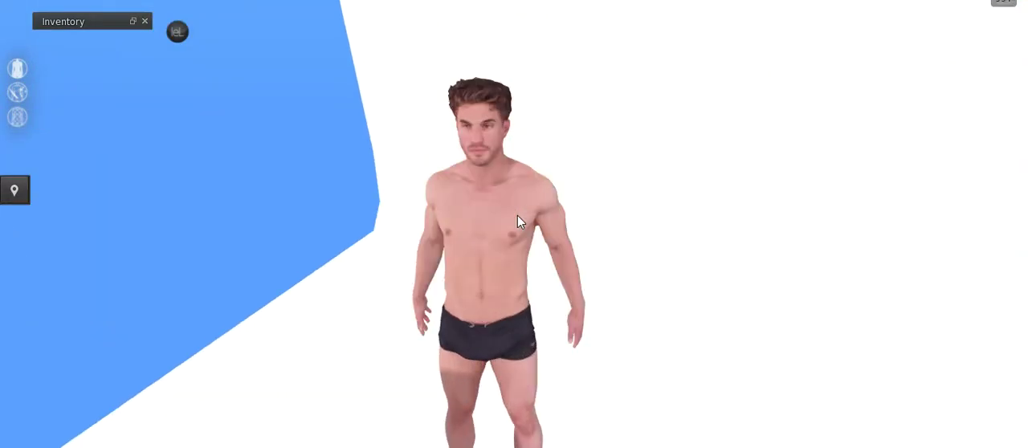
{"action": "key", "text": "Escape"}
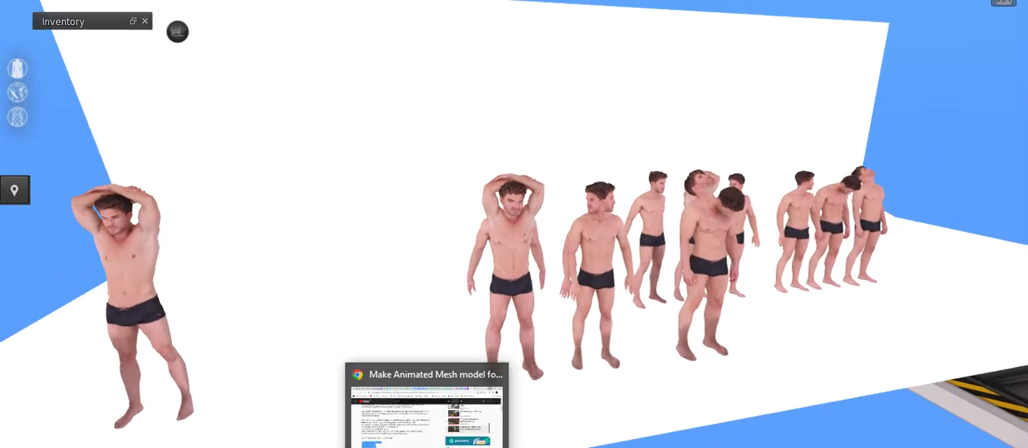
{"action": "left_click", "coordinate": [456, 429]}
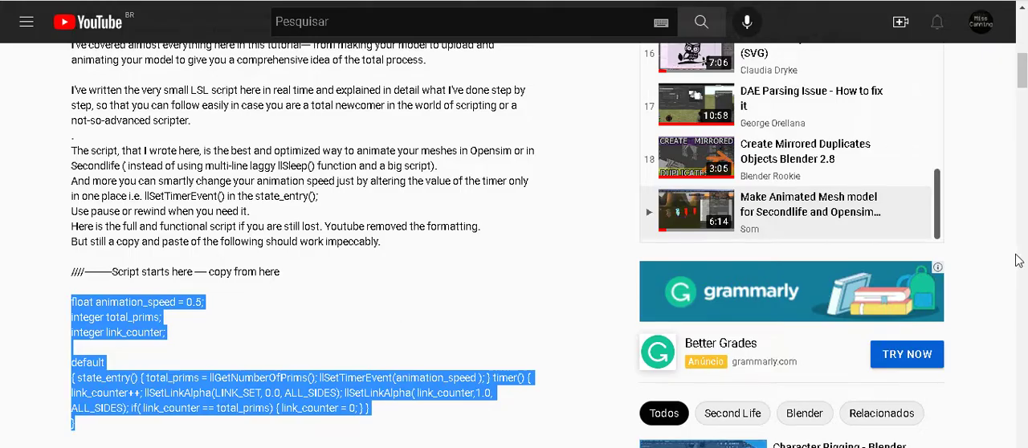
{"action": "scroll", "coordinate": [1022, 72], "scroll_direction": "up", "scroll_amount": 3}
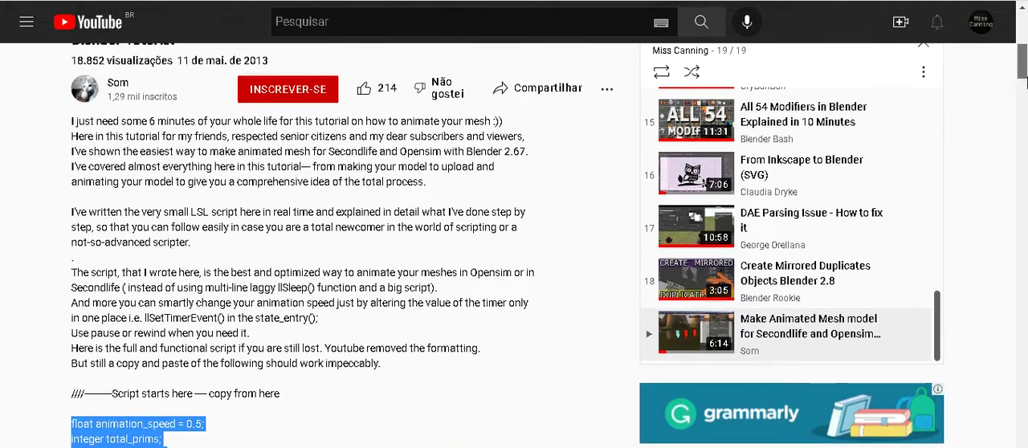
{"action": "scroll", "coordinate": [1023, 72], "scroll_direction": "up", "scroll_amount": 2}
{"action": "scroll", "coordinate": [1022, 73], "scroll_direction": "up", "scroll_amount": 1}
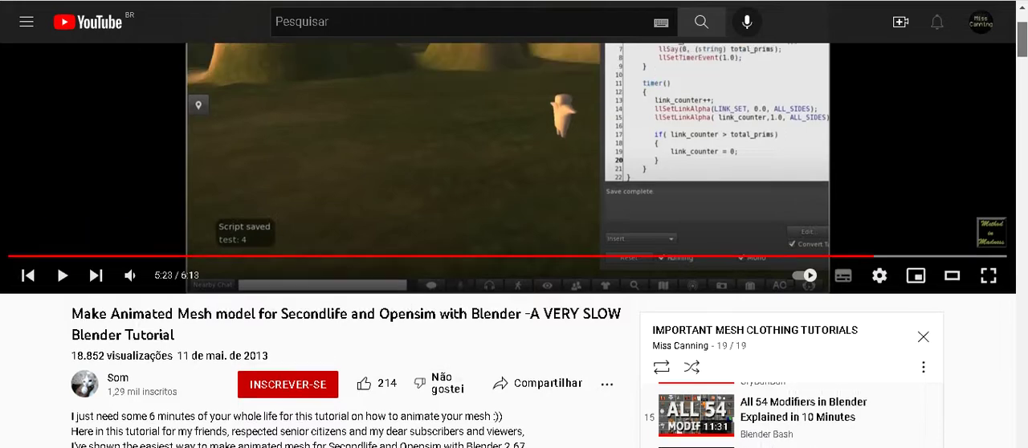
{"action": "scroll", "coordinate": [1024, 76], "scroll_direction": "down", "scroll_amount": 1}
{"action": "scroll", "coordinate": [1024, 76], "scroll_direction": "down", "scroll_amount": 3}
{"action": "left_click_drag", "start_coordinate": [1024, 77], "coordinate": [1023, 94]}
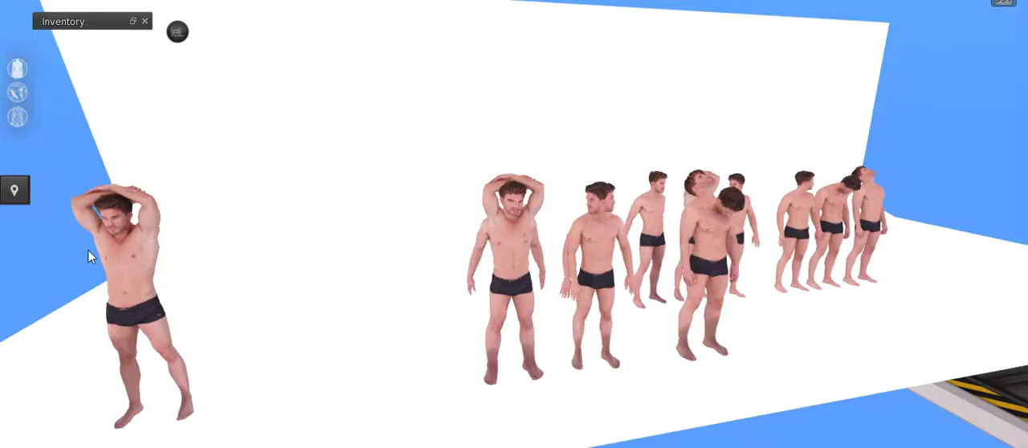
- Open a pose model in the Build editor via Edit, then deselect it
{"action": "right_click", "coordinate": [138, 261]}
{"action": "left_click", "coordinate": [173, 296]}
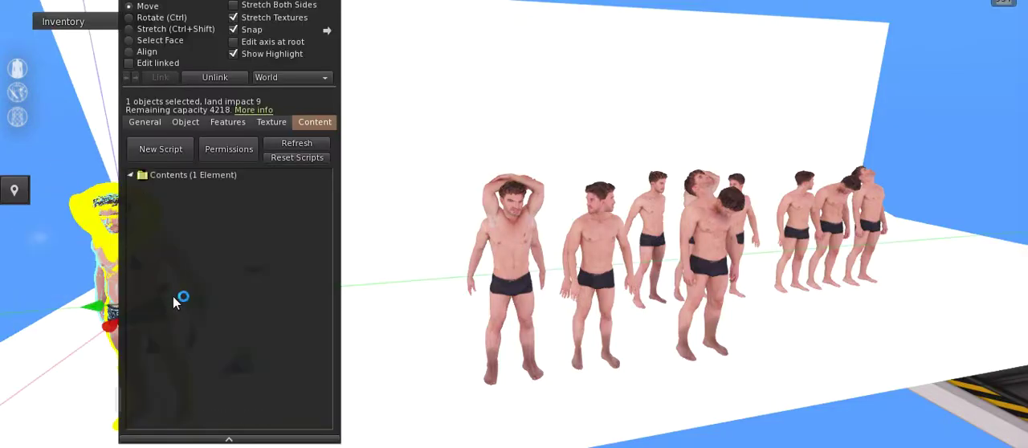
{"action": "key", "text": "Escape"}
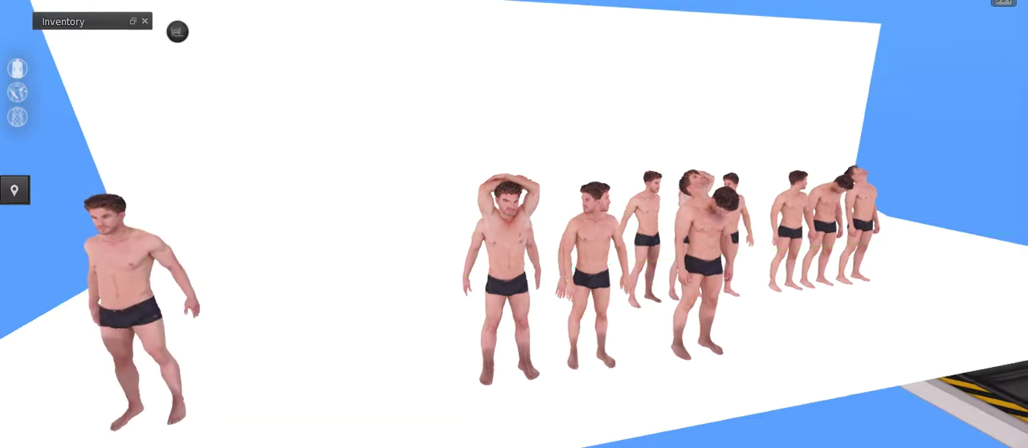
- Orbit the camera around the crowd of pose models to re-frame them
{"action": "mouse_move", "coordinate": [696, 220]}
{"action": "left_mouse_down", "text": "alt"}
{"action": "mouse_move", "coordinate": [581, 177]}
{"action": "mouse_move", "coordinate": [555, 219]}
{"action": "left_mouse_up", "text": "alt"}
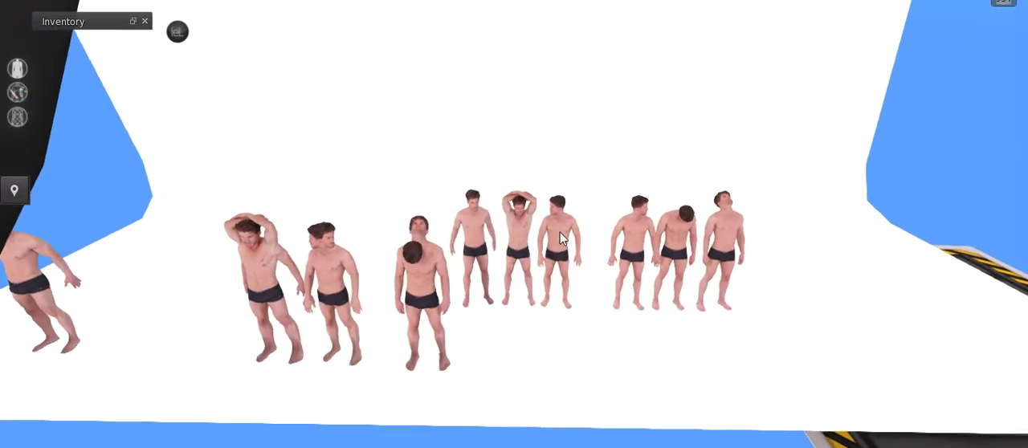
{"action": "scroll", "coordinate": [567, 245], "scroll_direction": "up", "scroll_amount": 3}
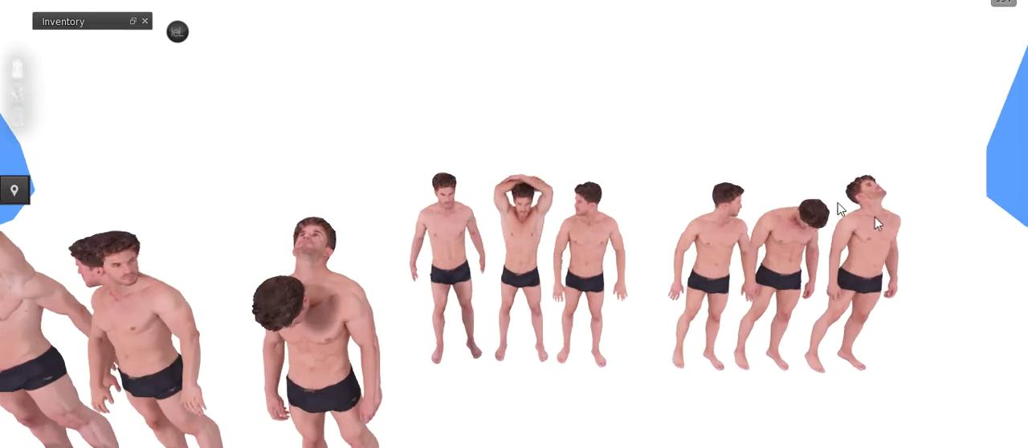
{"action": "left_click_drag", "start_coordinate": [388, 283], "coordinate": [407, 277], "text": "alt"}
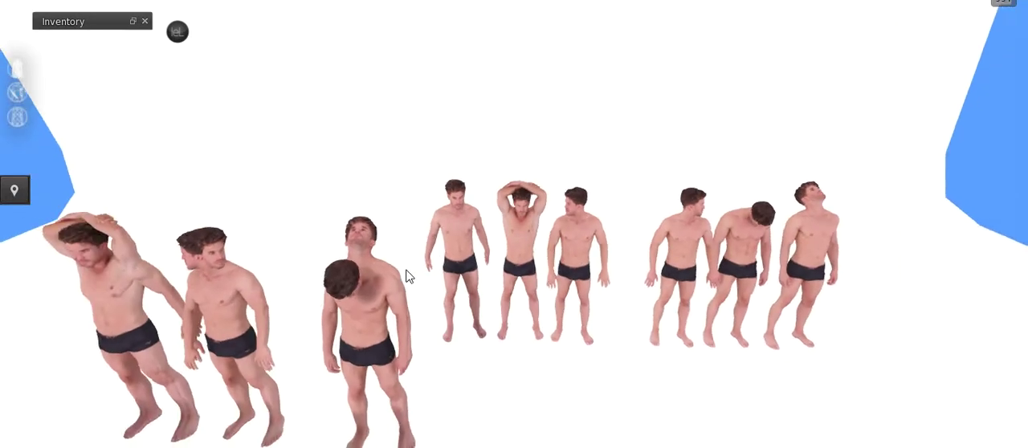
{"action": "left_click_drag", "start_coordinate": [518, 235], "coordinate": [522, 241], "text": "alt"}
{"action": "left_click_drag", "start_coordinate": [170, 234], "coordinate": [537, 262], "text": "alt"}
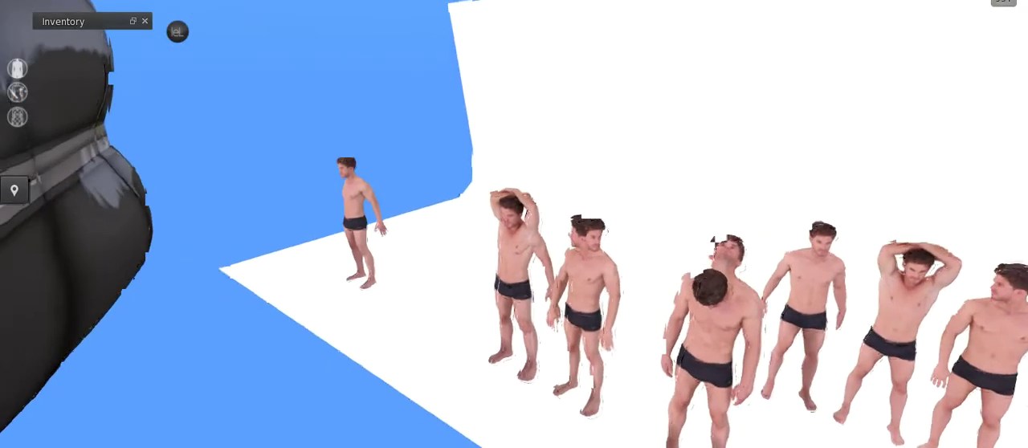
{"action": "left_click_drag", "start_coordinate": [840, 270], "coordinate": [502, 232], "text": "alt"}
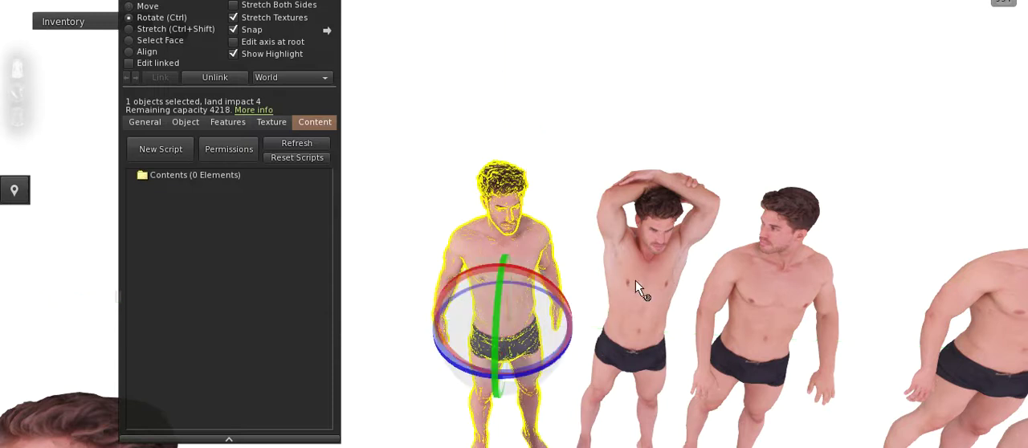
- Select a second pose, drag-copy both poses left, then delete the moved pair
{"action": "left_click", "coordinate": [619, 346], "text": "shift"}
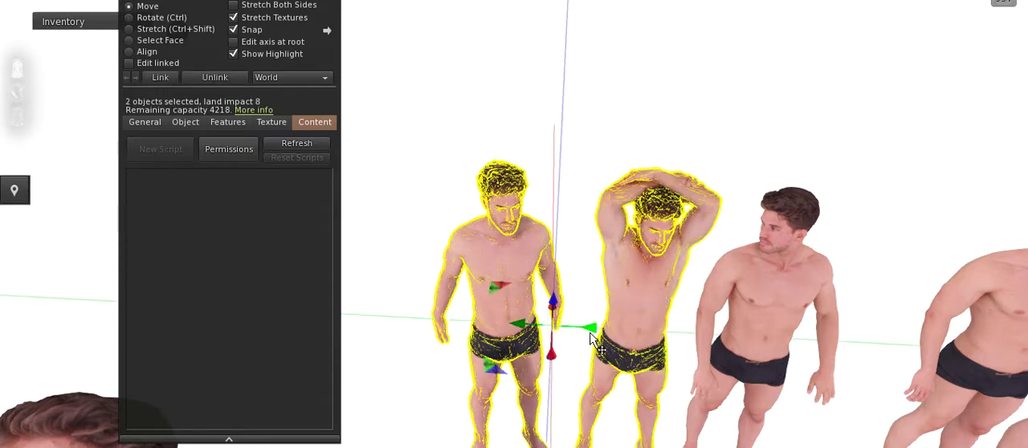
{"action": "left_click_drag", "start_coordinate": [594, 342], "coordinate": [213, 323], "text": "shift"}
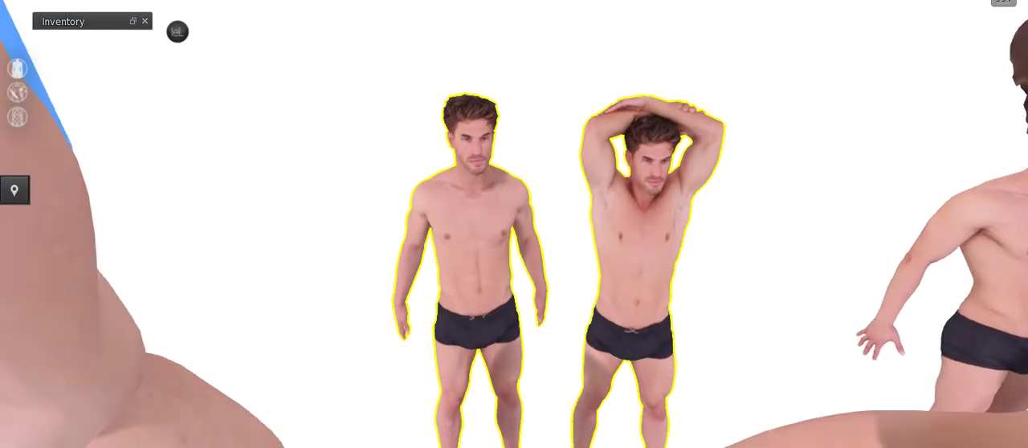
{"action": "mouse_move", "coordinate": [542, 232]}
{"action": "left_mouse_down", "text": "alt"}
{"action": "mouse_move", "coordinate": [567, 262]}
{"action": "mouse_move", "coordinate": [664, 275]}
{"action": "mouse_move", "coordinate": [656, 292]}
{"action": "left_mouse_up", "text": "alt"}
{"action": "key", "text": "Delete"}
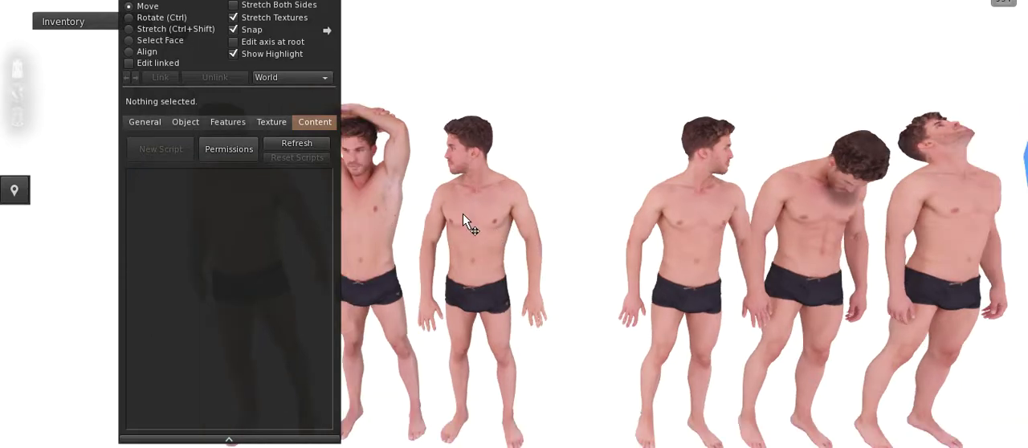
- Select two poses, slide them right along X, and enable Edit linked
{"action": "left_click", "coordinate": [463, 213]}
{"action": "key", "text": "ctrl"}
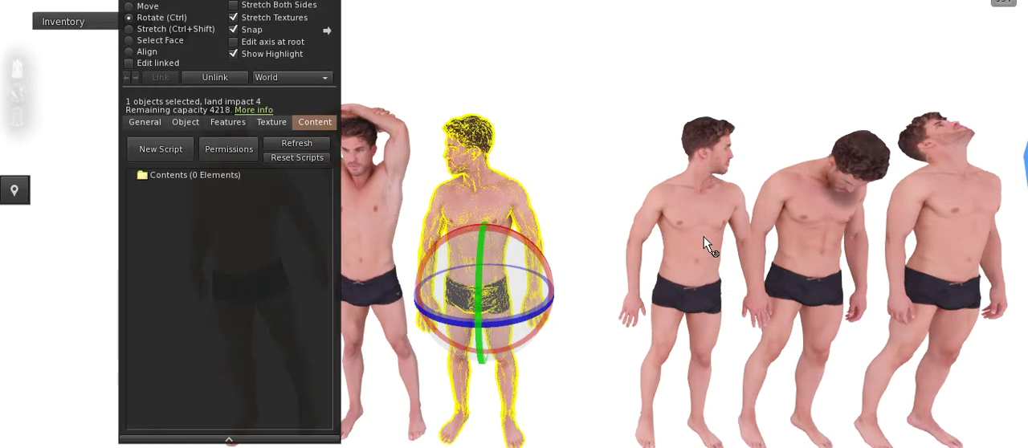
{"action": "left_click", "coordinate": [704, 245], "text": "shift"}
{"action": "scroll", "coordinate": [551, 241], "scroll_direction": "down", "scroll_amount": 3}
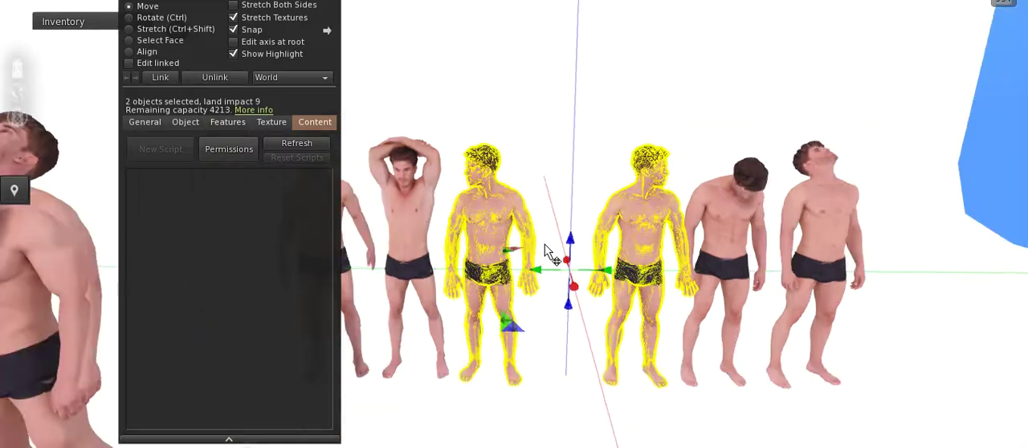
{"action": "mouse_move", "coordinate": [595, 265]}
{"action": "left_mouse_down"}
{"action": "mouse_move", "coordinate": [968, 269]}
{"action": "mouse_move", "coordinate": [526, 265]}
{"action": "left_mouse_up"}
{"action": "scroll", "coordinate": [563, 261], "scroll_direction": "up", "scroll_amount": 5, "text": "ctrl"}
{"action": "scroll", "coordinate": [562, 261], "scroll_direction": "up", "scroll_amount": 2, "text": "ctrl"}
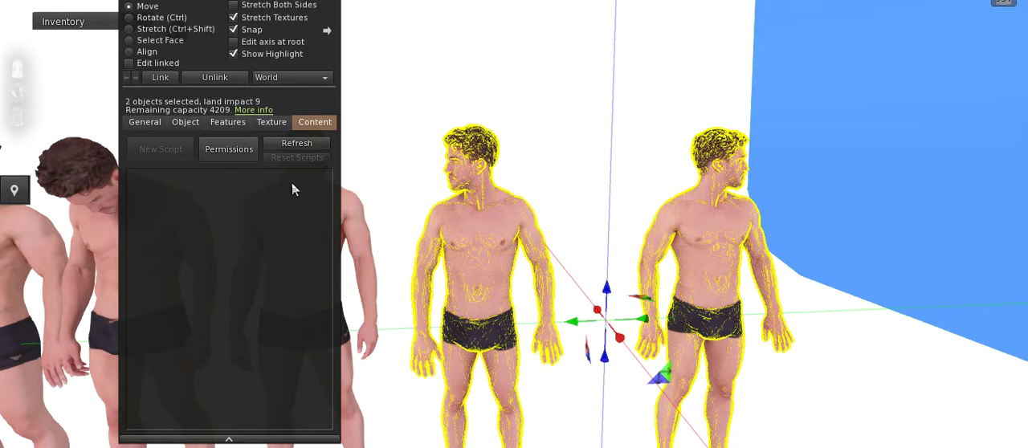
{"action": "left_click", "coordinate": [142, 74]}
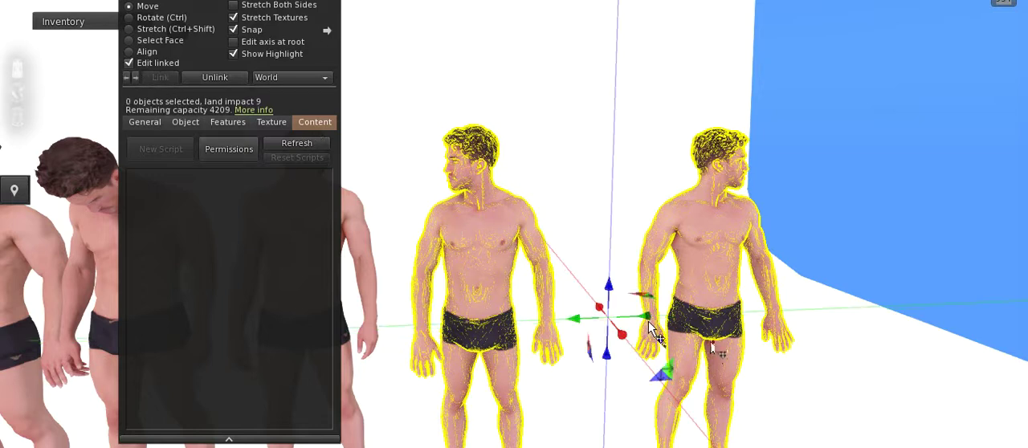
{"action": "left_click_drag", "start_coordinate": [647, 317], "coordinate": [738, 313]}
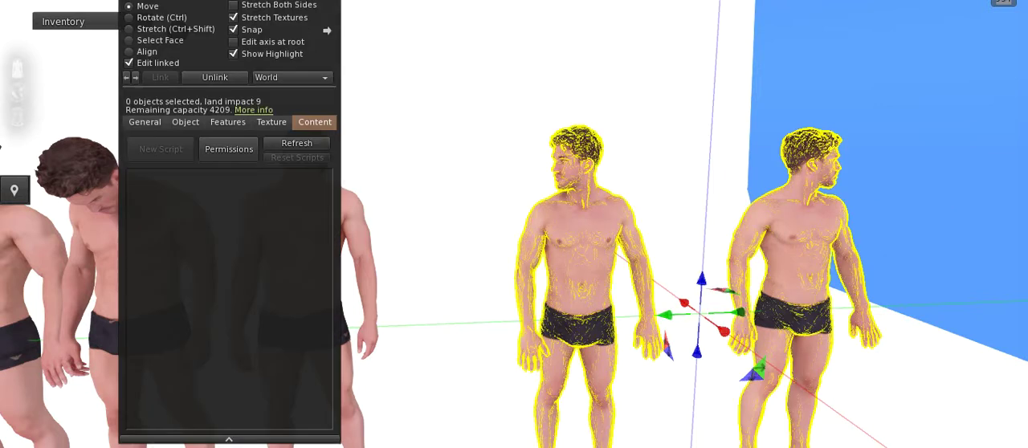
- Edit the right pose alone and drag it left onto the other pose
{"action": "key", "text": "Escape"}
{"action": "right_click", "coordinate": [789, 273]}
{"action": "left_click", "coordinate": [816, 270]}
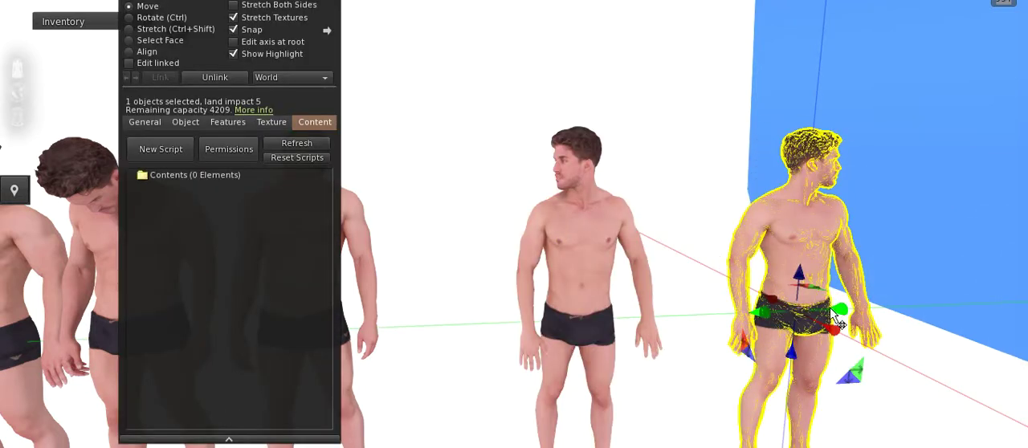
{"action": "left_click_drag", "start_coordinate": [837, 321], "coordinate": [625, 319]}
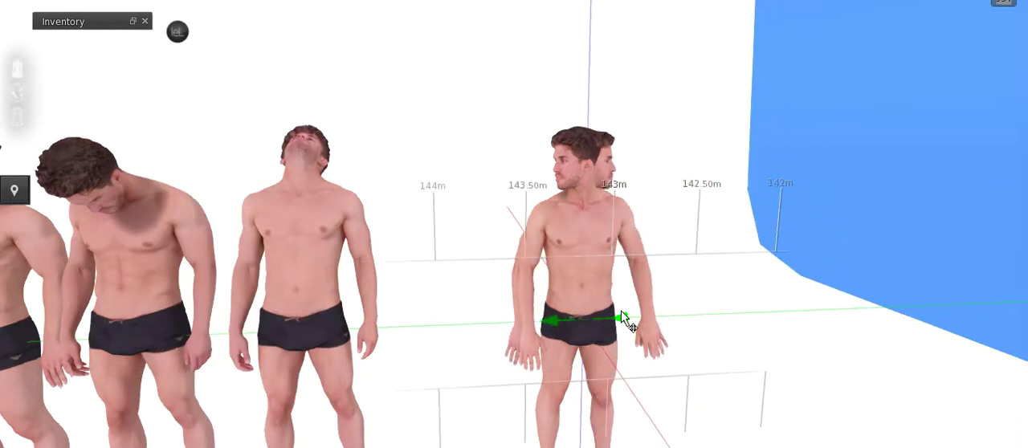
{"action": "key", "text": "Escape"}
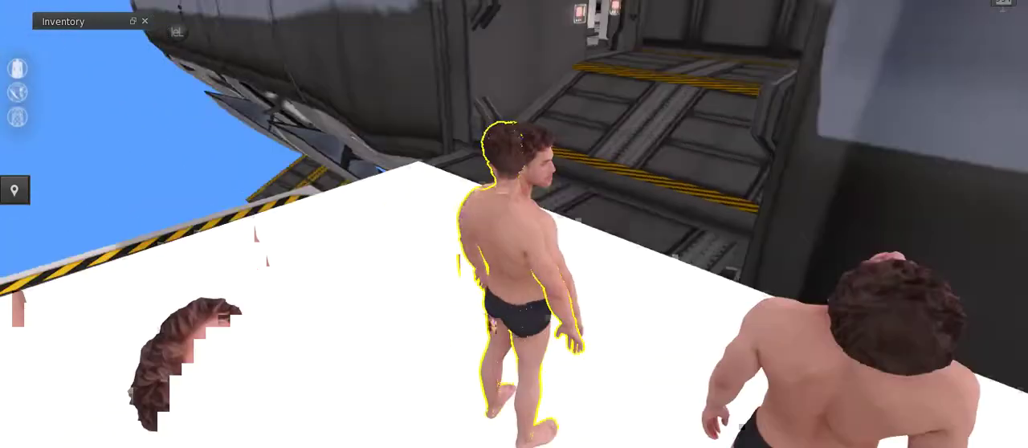
{"action": "left_click_drag", "start_coordinate": [514, 241], "coordinate": [321, 241], "text": "ctrl+alt"}
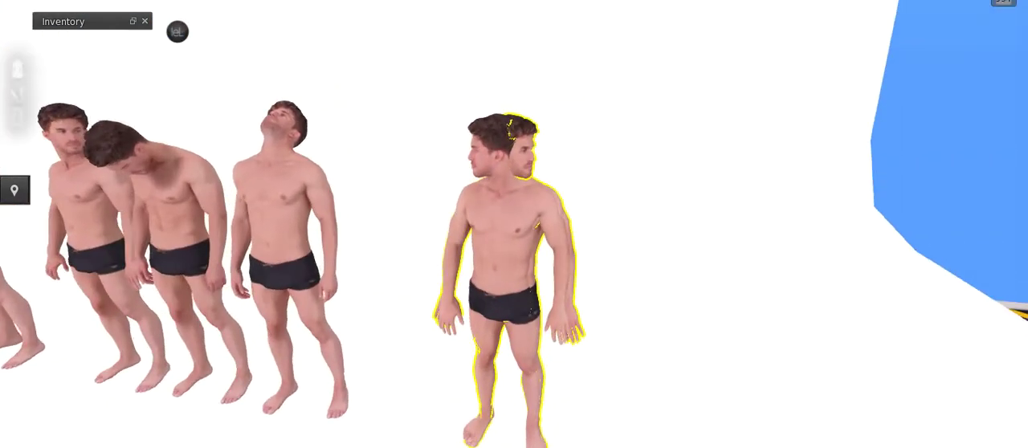
{"action": "key", "text": "ctrl+3"}
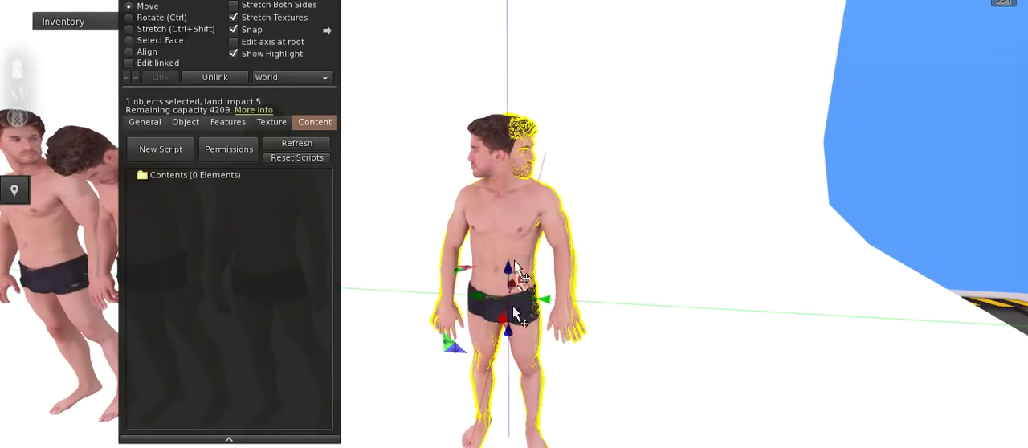
{"action": "scroll", "coordinate": [538, 286], "scroll_direction": "up", "scroll_amount": 2}
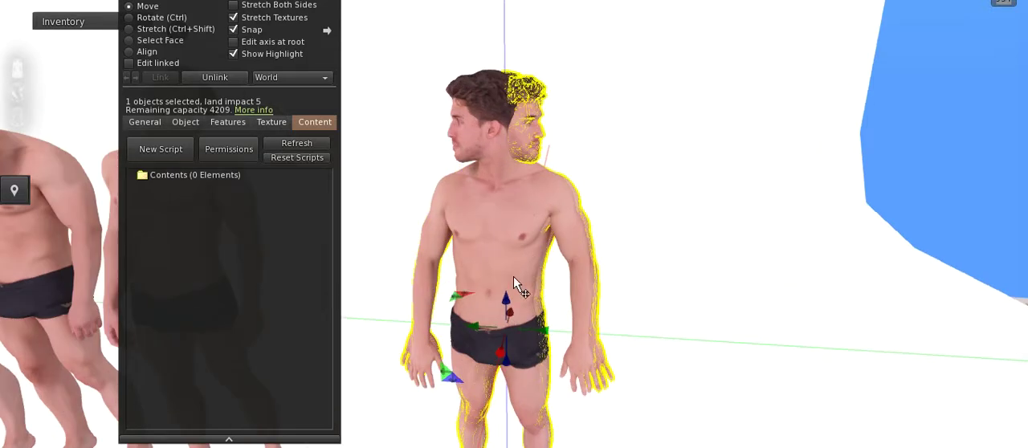
{"action": "key", "text": "Escape"}
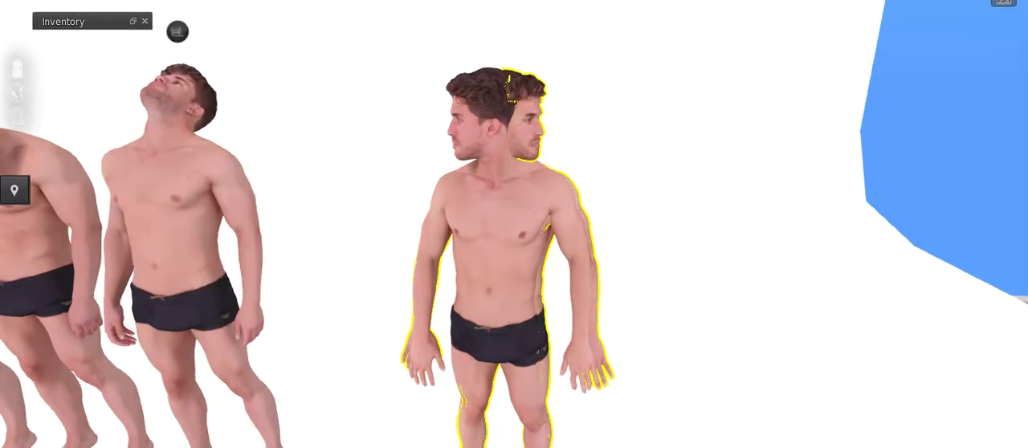
{"action": "key", "text": "ctrl+3"}
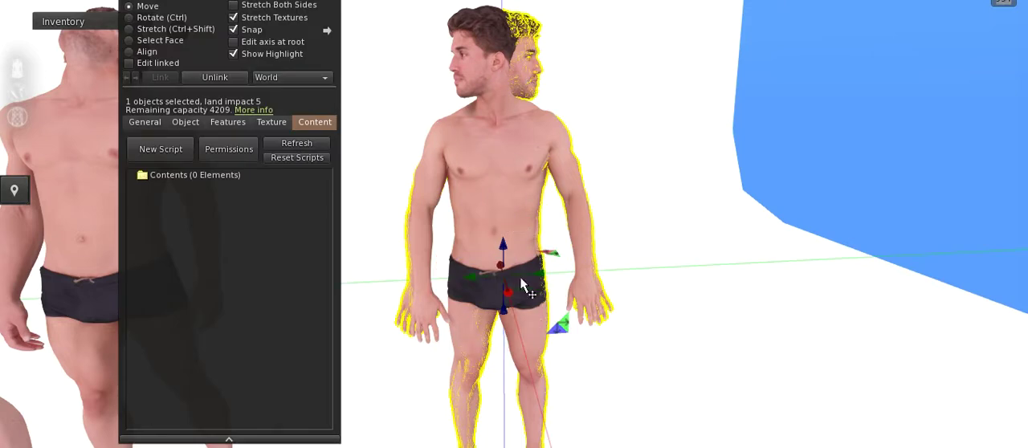
{"action": "left_click_drag", "start_coordinate": [510, 228], "coordinate": [524, 239], "text": "alt"}
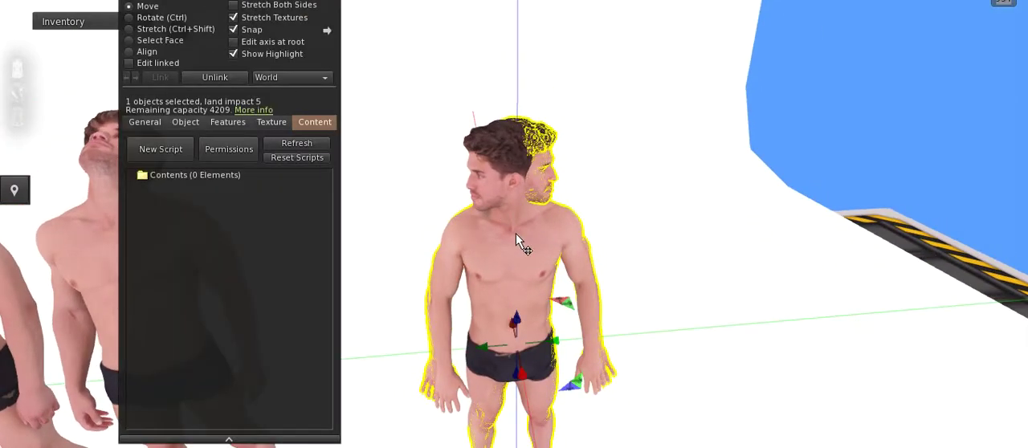
- Copy the first pose's Position from its body mesh and paste it onto the second pose
{"action": "left_click", "coordinate": [512, 251]}
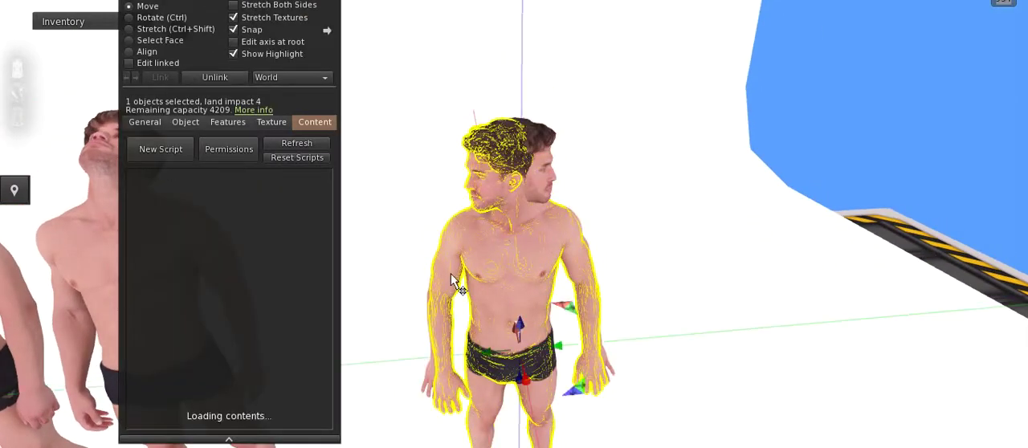
{"action": "left_click", "coordinate": [228, 122]}
{"action": "left_click", "coordinate": [186, 122]}
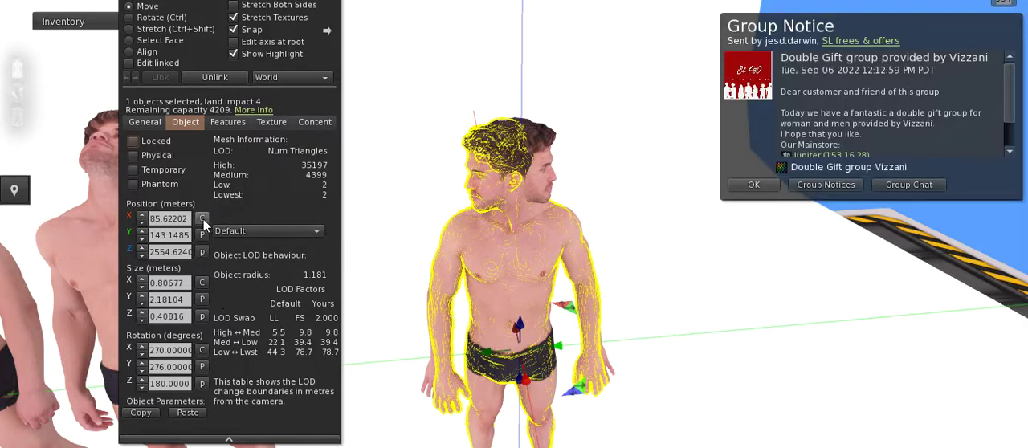
{"action": "left_click", "coordinate": [542, 188]}
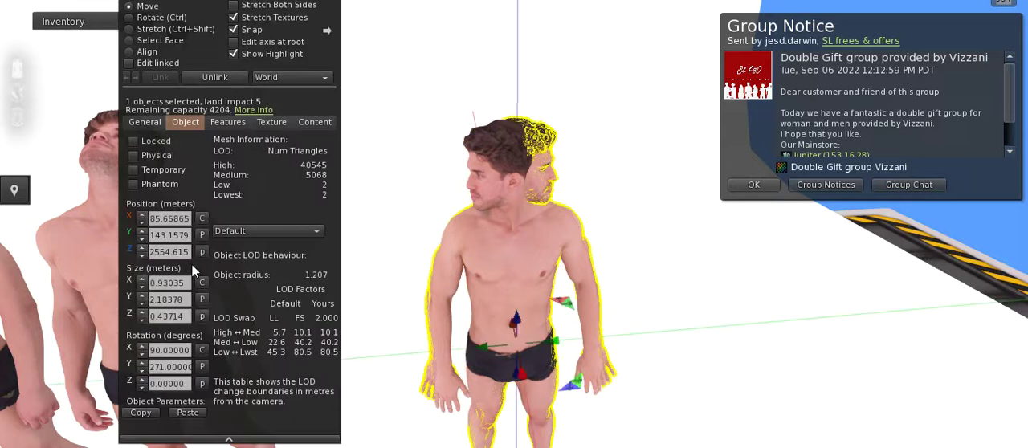
{"action": "left_click", "coordinate": [204, 239]}
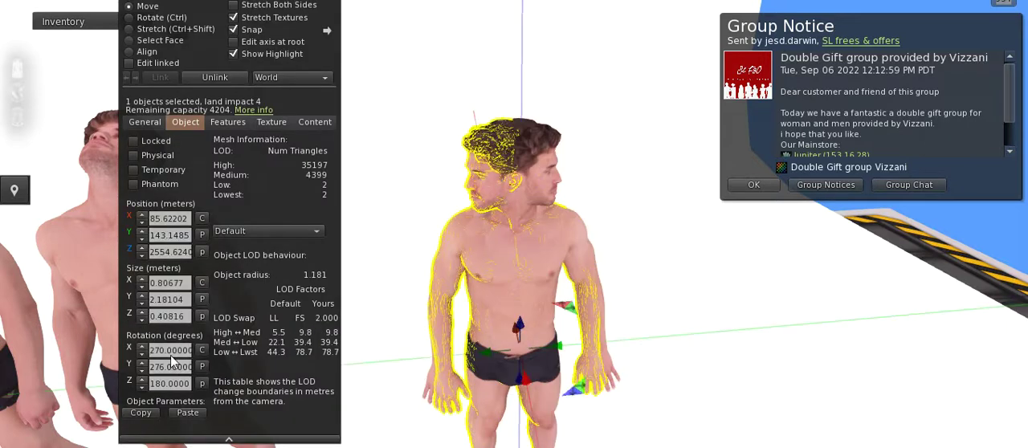
- Paste the copied rotation (270, 276, 180) onto the second pose and orbit to check alignment
{"action": "left_click", "coordinate": [549, 184]}
{"action": "left_click", "coordinate": [205, 364]}
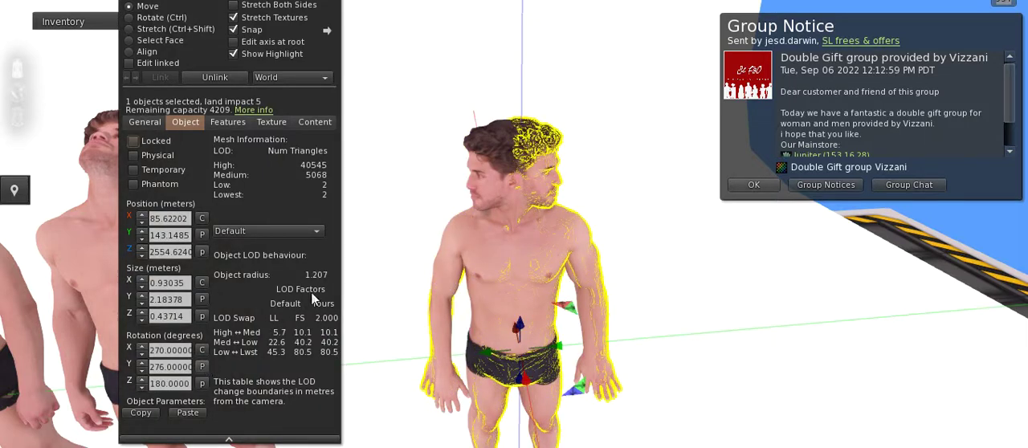
{"action": "key", "text": "ctrl+alt"}
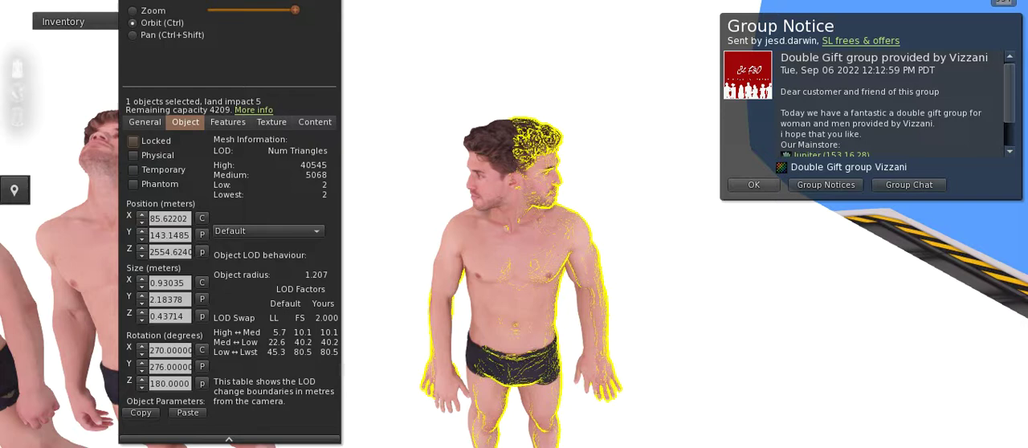
{"action": "mouse_move", "coordinate": [514, 241]}
{"action": "left_mouse_down", "text": "ctrl+alt"}
{"action": "mouse_move", "coordinate": [517, 297]}
{"action": "mouse_move", "coordinate": [514, 241]}
{"action": "mouse_move", "coordinate": [766, 177]}
{"action": "left_mouse_up", "text": "ctrl+alt"}
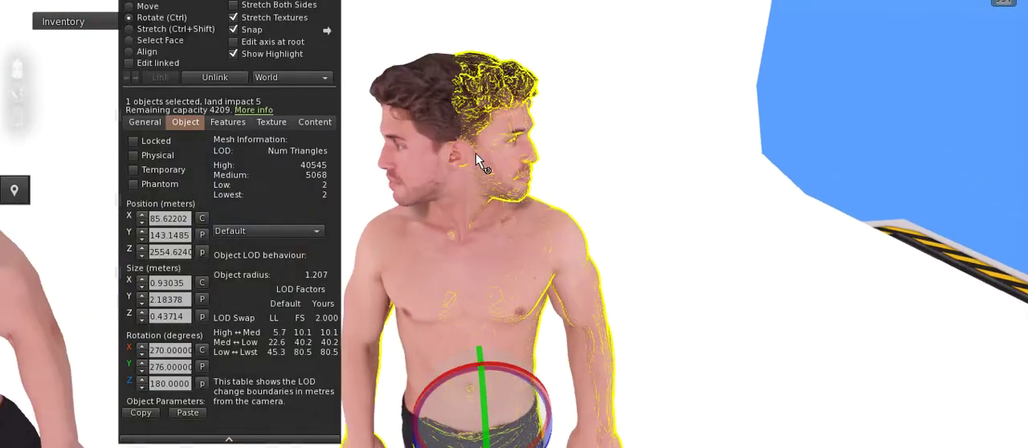
- Add the head mesh to the selection, then reopen the pose for editing
{"action": "left_click", "coordinate": [439, 126], "text": "shift"}
{"action": "scroll", "coordinate": [491, 177], "scroll_direction": "down", "scroll_amount": 3}
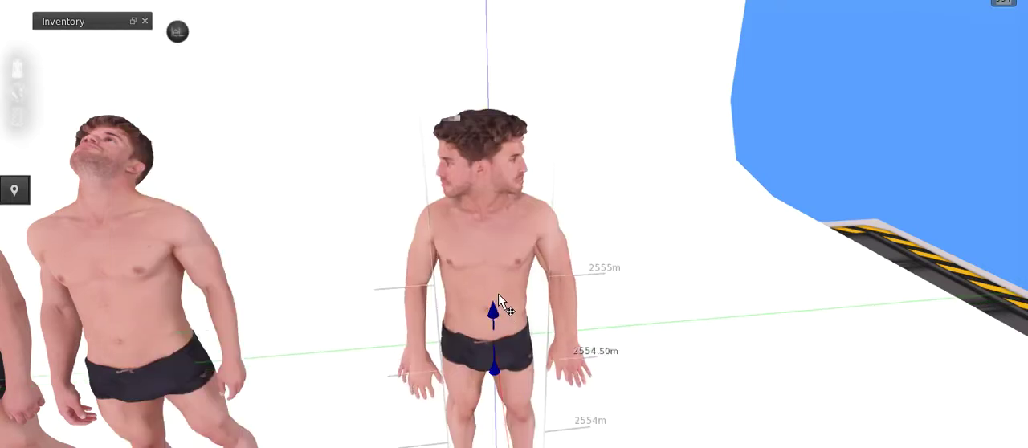
{"action": "left_click_drag", "start_coordinate": [472, 317], "coordinate": [472, 241], "text": "alt"}
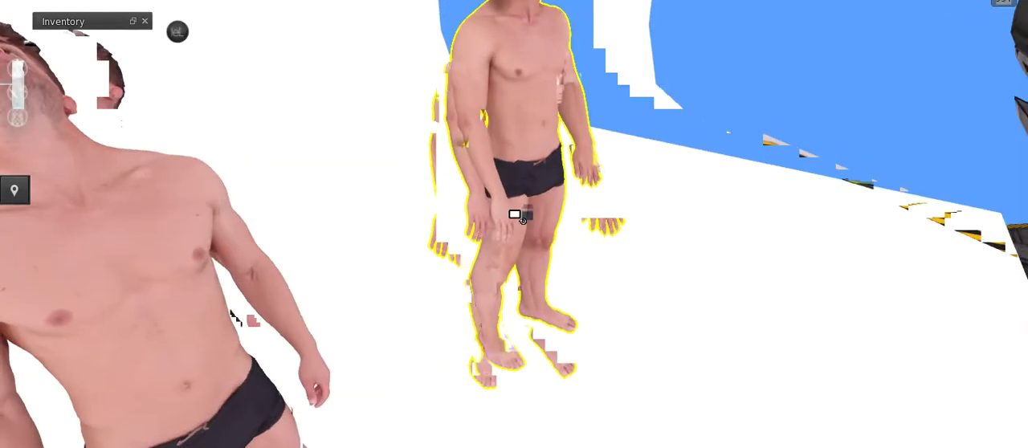
{"action": "left_click_drag", "start_coordinate": [526, 212], "coordinate": [470, 193], "text": "alt"}
{"action": "key", "text": "Escape"}
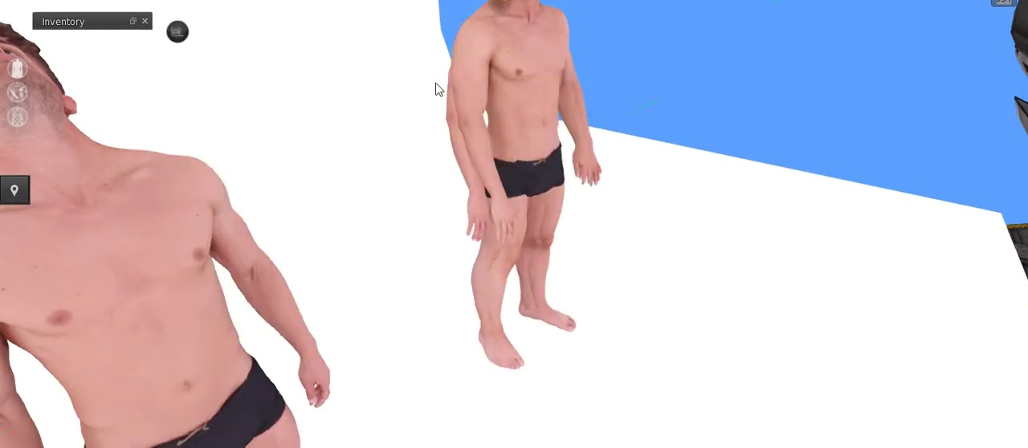
{"action": "right_click", "coordinate": [487, 194]}
{"action": "left_click", "coordinate": [509, 244]}
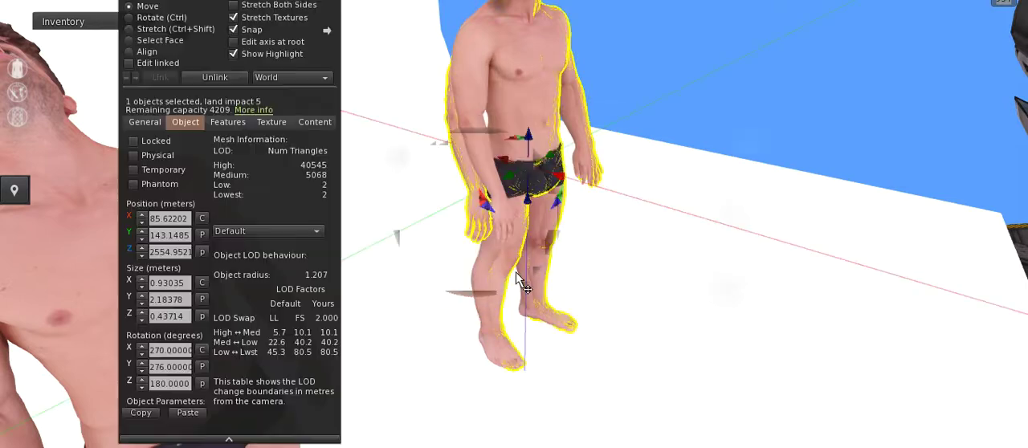
- Move the pose up and sideways until its feet sit level at 2554.955 m
{"action": "mouse_move", "coordinate": [515, 254]}
{"action": "left_mouse_down", "text": "alt"}
{"action": "mouse_move", "coordinate": [515, 334]}
{"action": "mouse_move", "coordinate": [516, 180]}
{"action": "left_mouse_up", "text": "alt"}
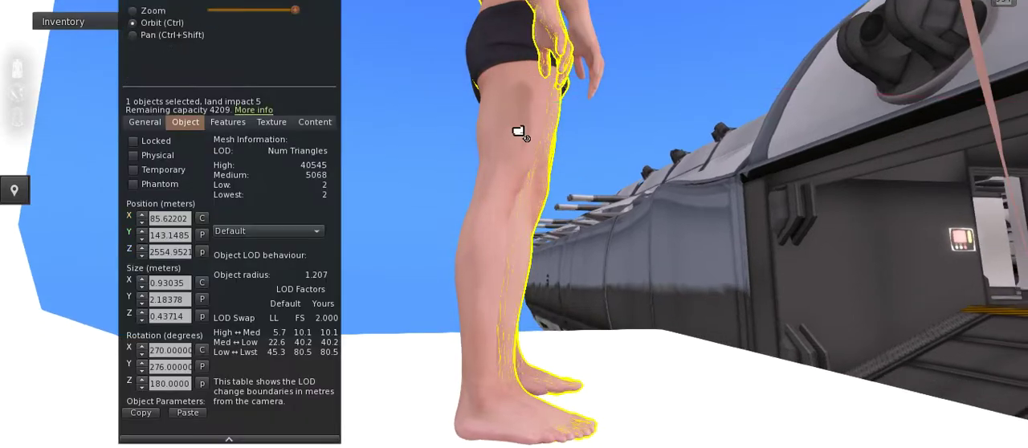
{"action": "mouse_move", "coordinate": [519, 131]}
{"action": "left_mouse_down", "text": "ctrl+alt"}
{"action": "mouse_move", "coordinate": [524, 326]}
{"action": "mouse_move", "coordinate": [526, 102]}
{"action": "left_mouse_up", "text": "ctrl+alt"}
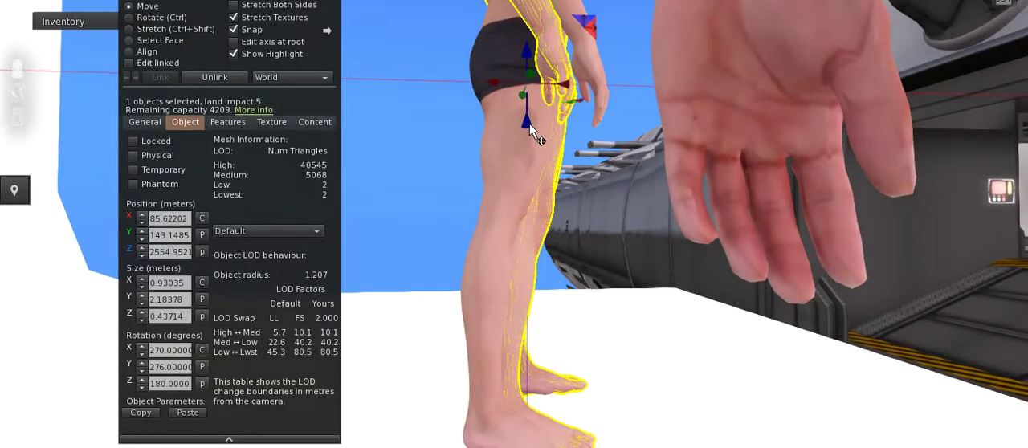
{"action": "left_click_drag", "start_coordinate": [515, 229], "coordinate": [536, 165], "text": "ctrl+alt"}
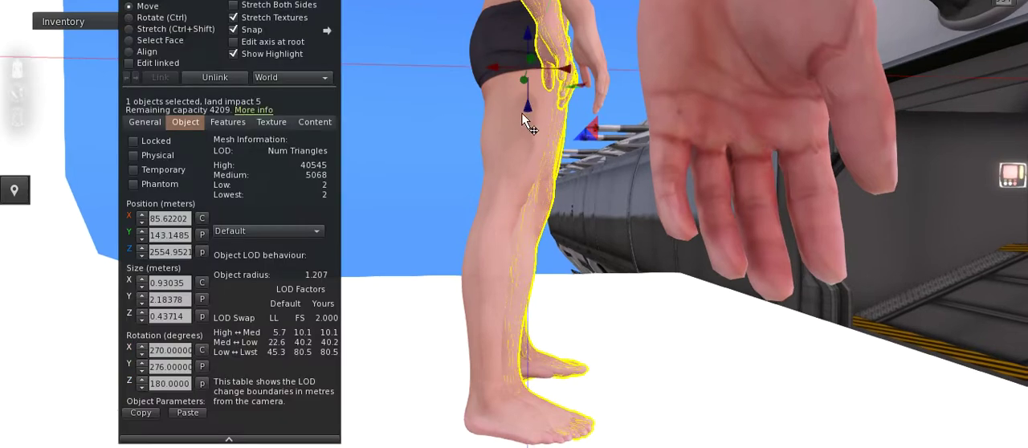
{"action": "left_click_drag", "start_coordinate": [531, 115], "coordinate": [524, 98]}
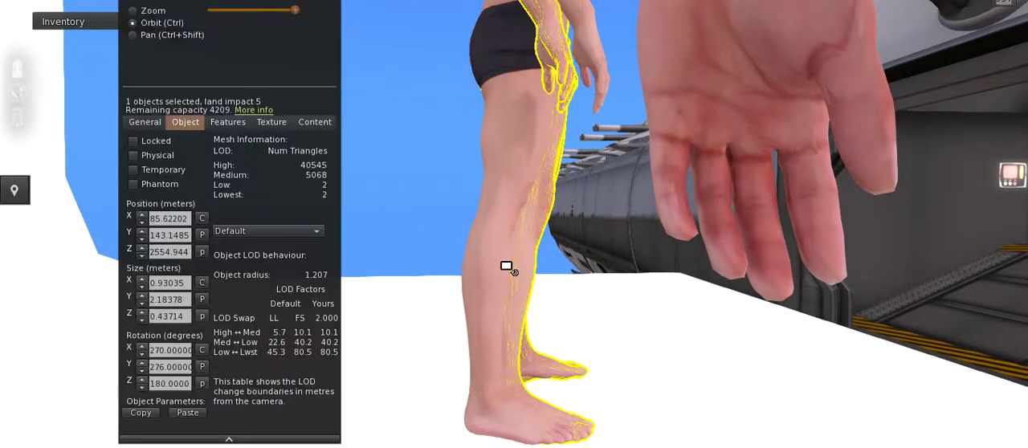
{"action": "mouse_move", "coordinate": [509, 270]}
{"action": "left_mouse_down", "text": "ctrl+alt"}
{"action": "mouse_move", "coordinate": [509, 385]}
{"action": "mouse_move", "coordinate": [563, 95]}
{"action": "mouse_move", "coordinate": [554, 69]}
{"action": "left_mouse_up", "text": "ctrl+alt"}
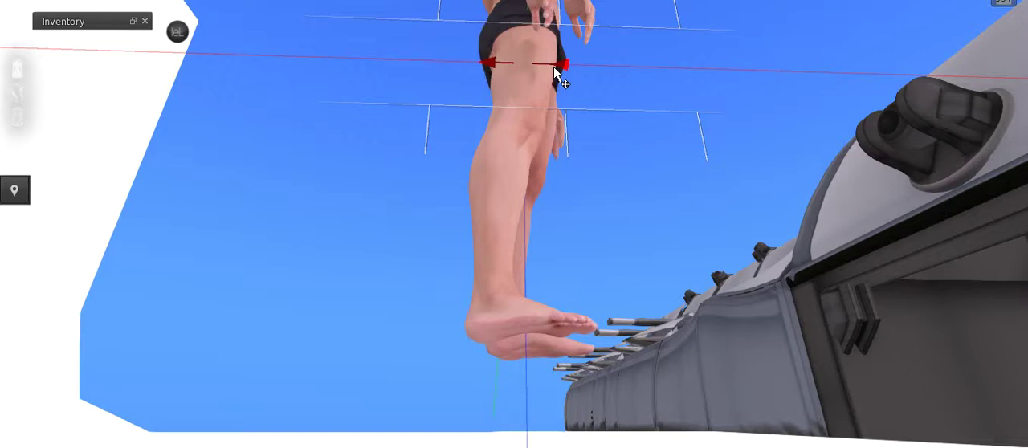
{"action": "left_click_drag", "start_coordinate": [554, 71], "coordinate": [526, 98]}
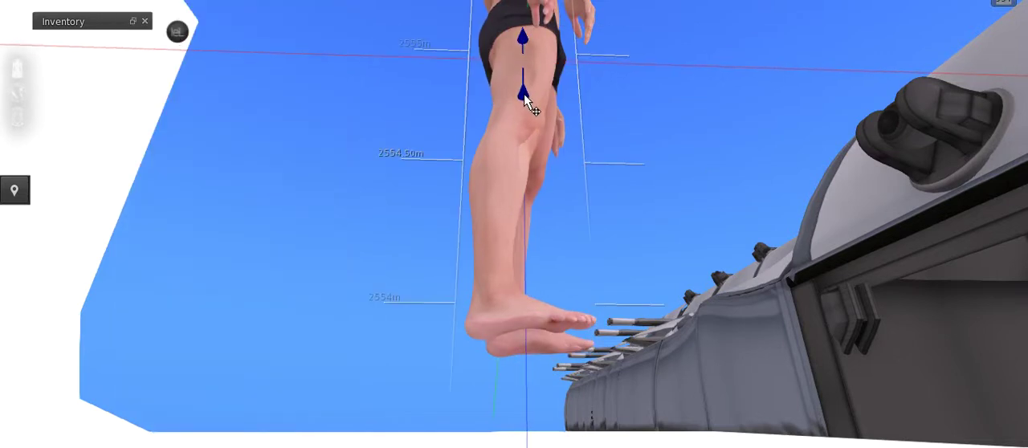
{"action": "left_click_drag", "start_coordinate": [524, 96], "coordinate": [531, 98]}
{"action": "key", "text": "Escape"}
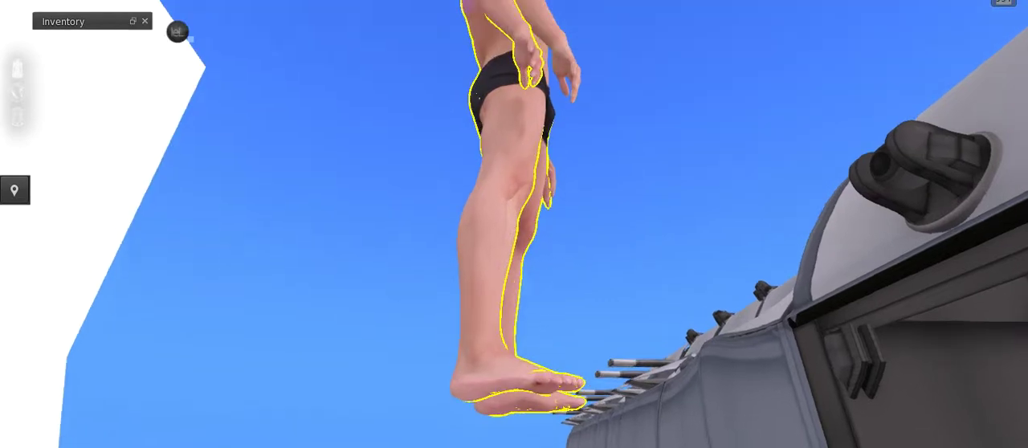
{"action": "key", "text": "ctrl+3"}
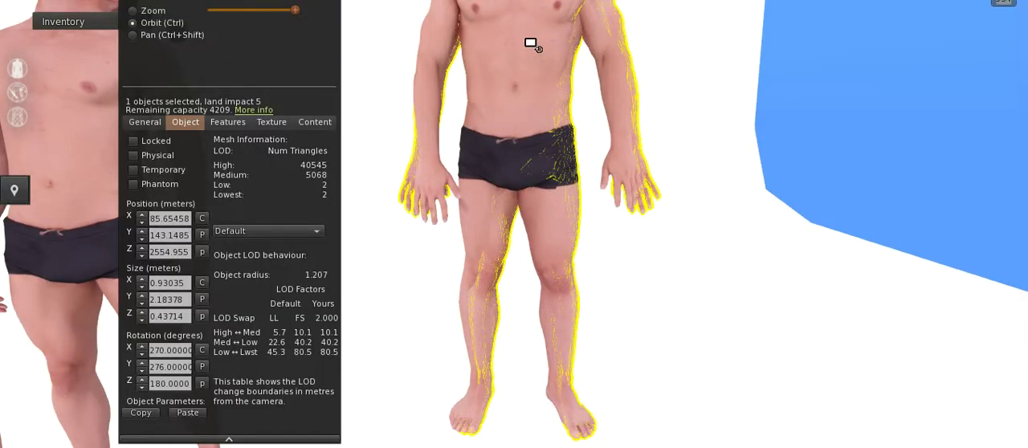
{"action": "key", "text": "Escape"}
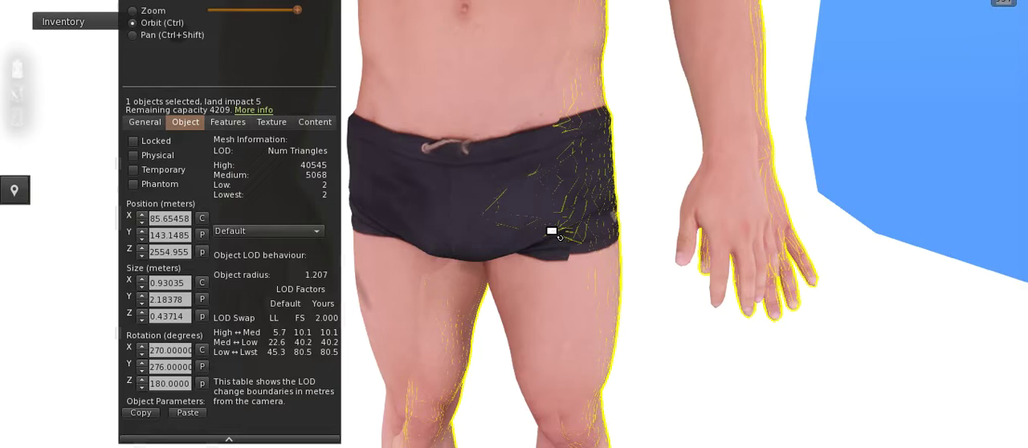
- Shrink the pose's height with the top handle to match the other head
{"action": "left_click_drag", "start_coordinate": [552, 231], "coordinate": [509, 218], "text": "alt"}
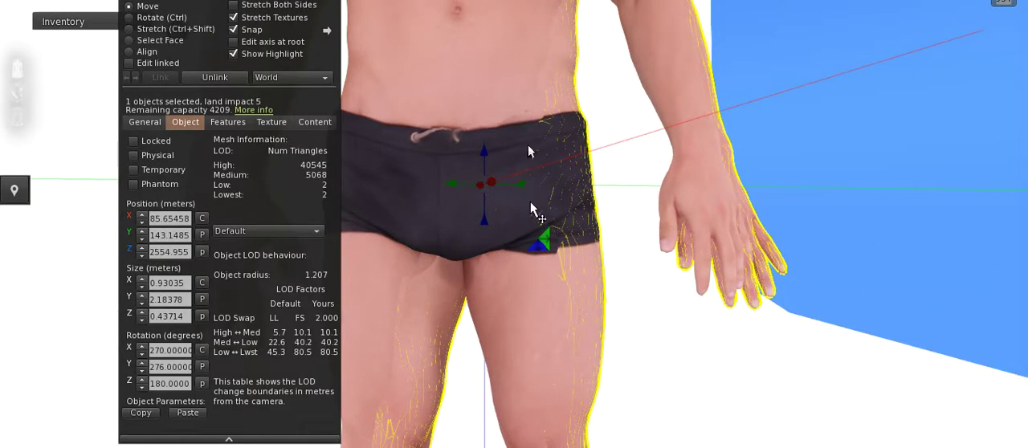
{"action": "scroll", "coordinate": [498, 149], "scroll_direction": "down", "scroll_amount": 5}
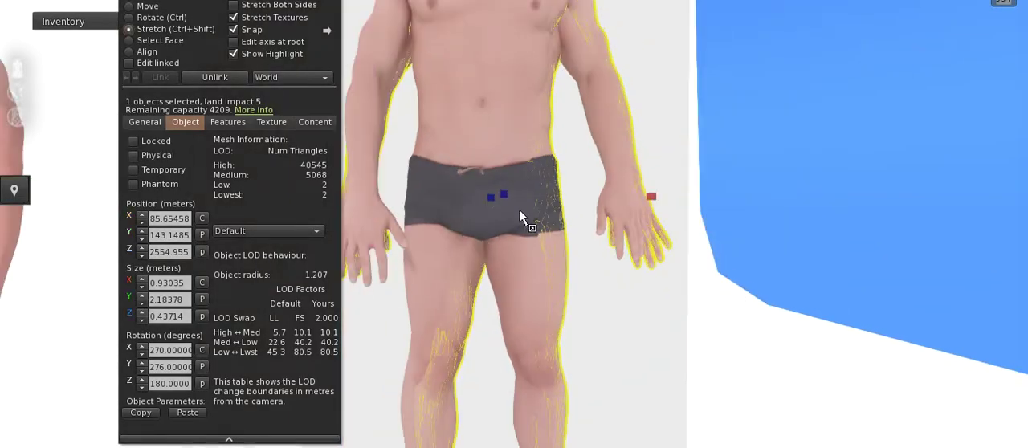
{"action": "key", "text": "Escape"}
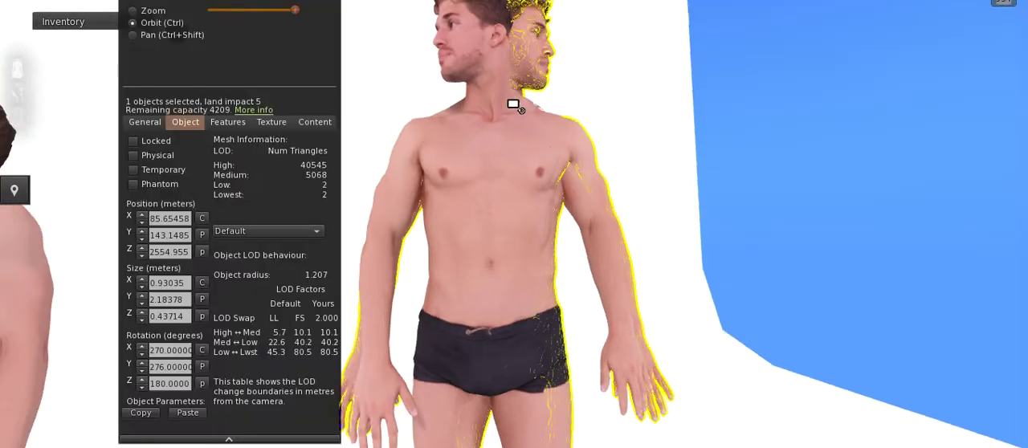
{"action": "left_click_drag", "start_coordinate": [509, 103], "coordinate": [502, 120], "text": "alt"}
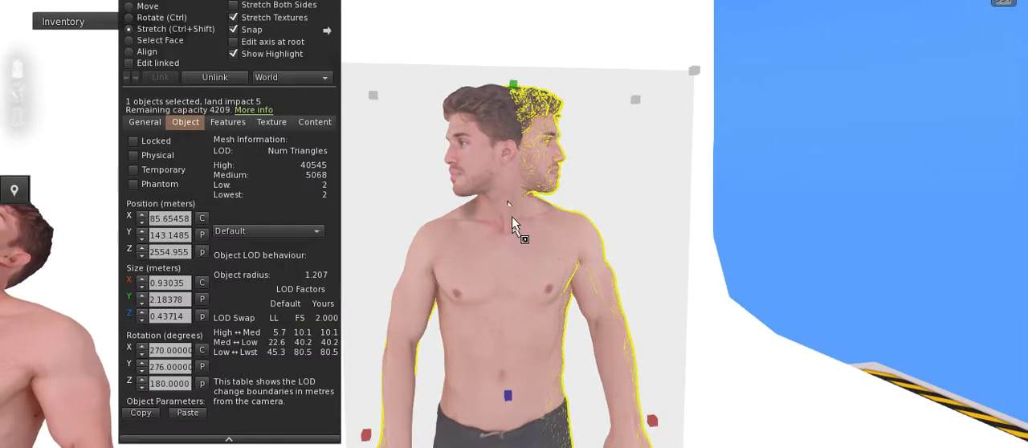
{"action": "scroll", "coordinate": [511, 216], "scroll_direction": "down", "scroll_amount": 2}
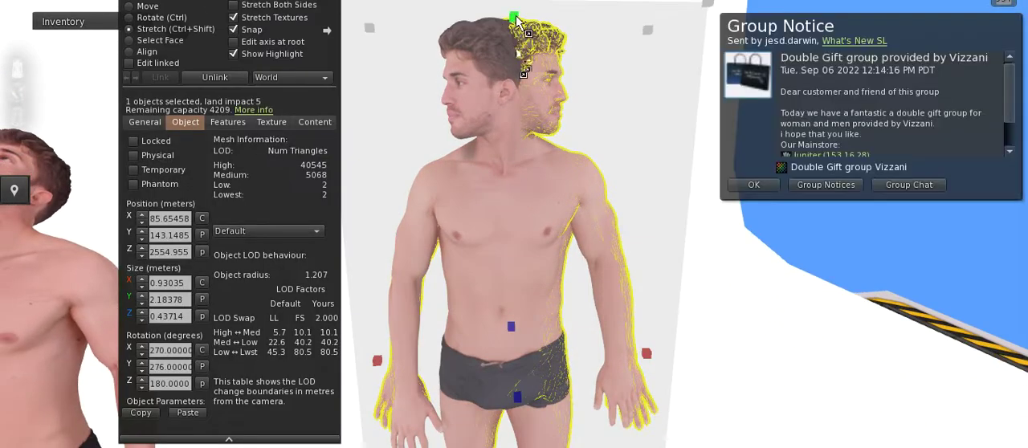
{"action": "left_click_drag", "start_coordinate": [514, 17], "coordinate": [517, 20]}
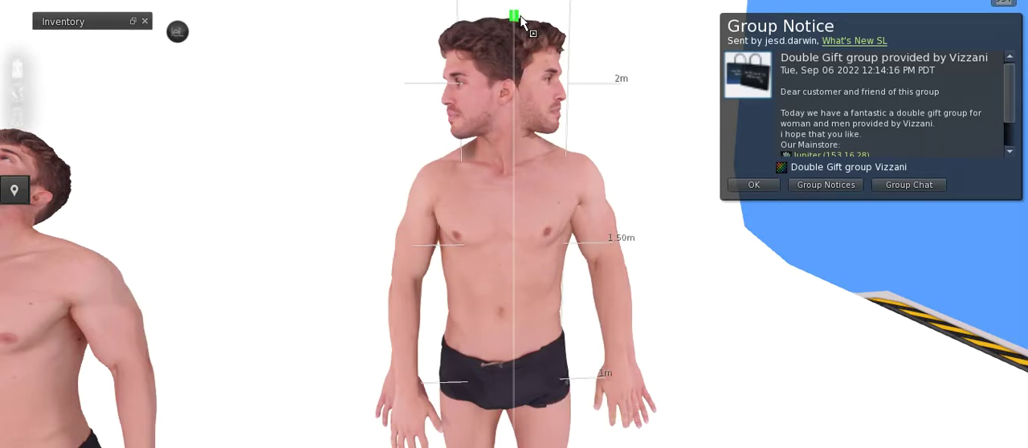
{"action": "left_click_drag", "start_coordinate": [521, 18], "coordinate": [520, 25]}
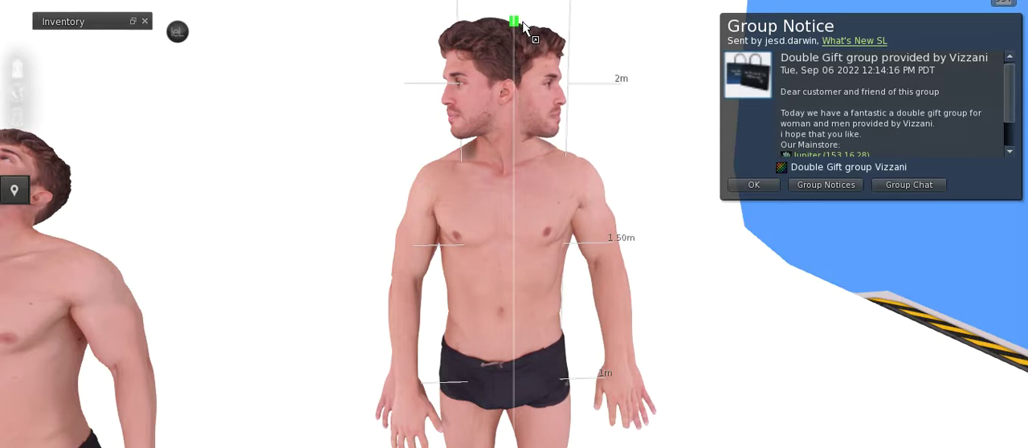
- Narrow the pose slightly in width to match the overlapping body
{"action": "left_click_drag", "start_coordinate": [523, 26], "coordinate": [523, 27]}
{"action": "left_click_drag", "start_coordinate": [536, 333], "coordinate": [536, 353], "text": "alt"}
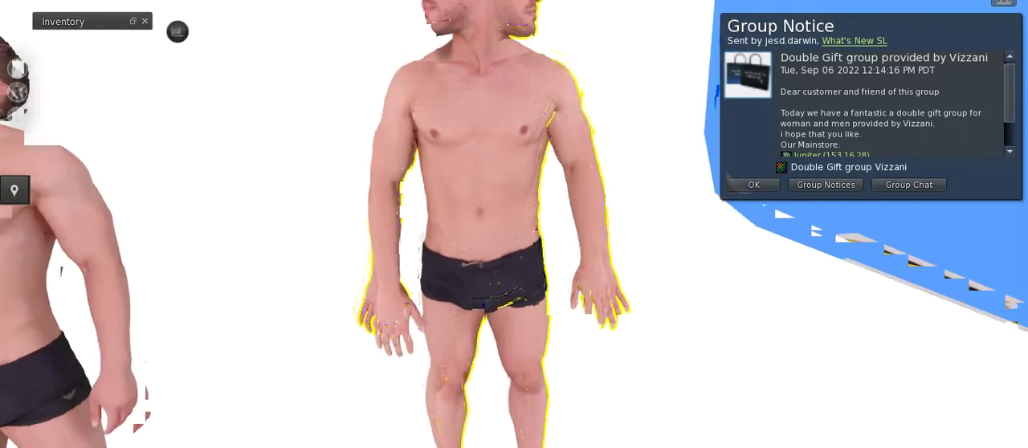
{"action": "left_click_drag", "start_coordinate": [520, 241], "coordinate": [520, 221], "text": "alt"}
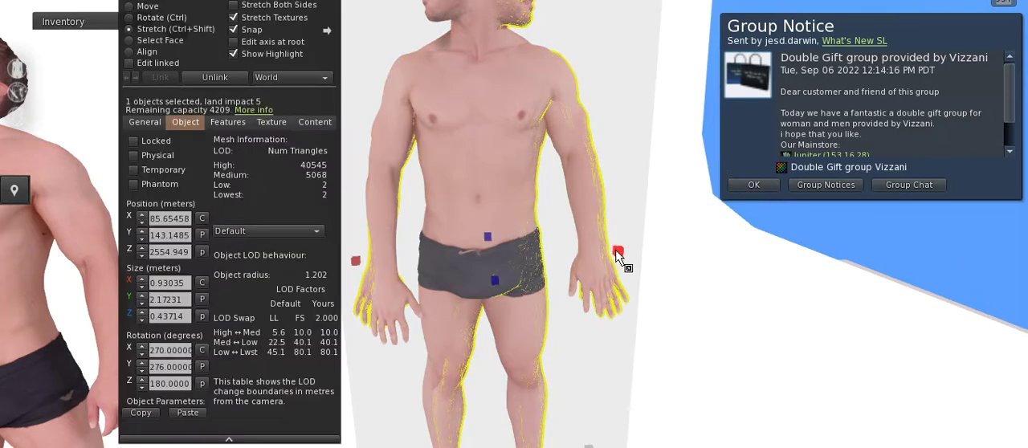
{"action": "left_click_drag", "start_coordinate": [617, 252], "coordinate": [609, 254]}
{"action": "key", "text": "Escape"}
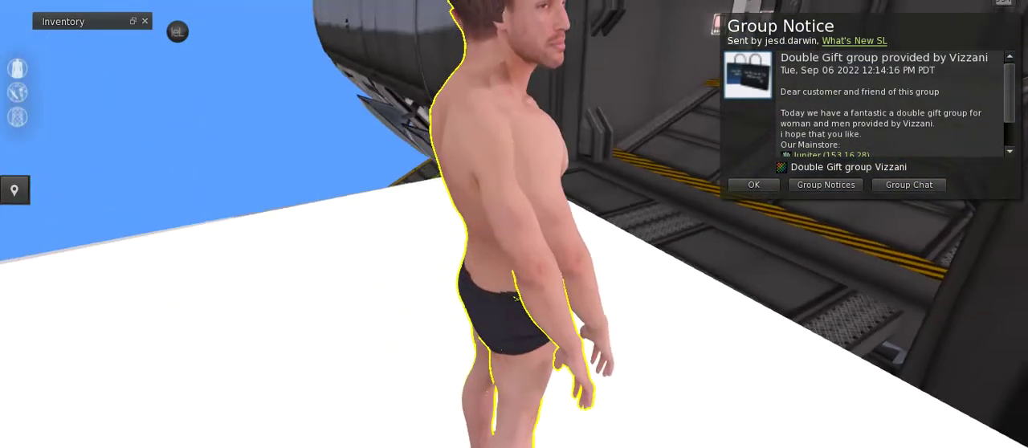
- Dismiss a group notice and orbit the view down to the pose's legs
{"action": "key", "text": "ctrl+3"}
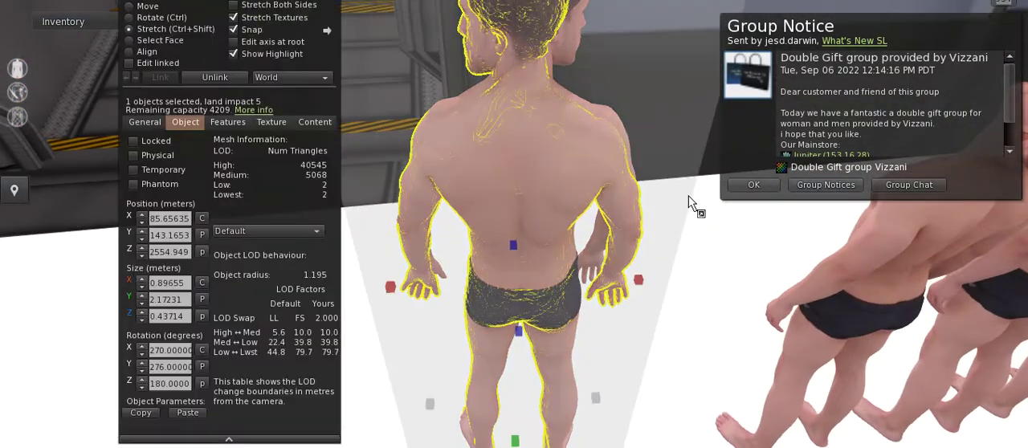
{"action": "left_click", "coordinate": [729, 186]}
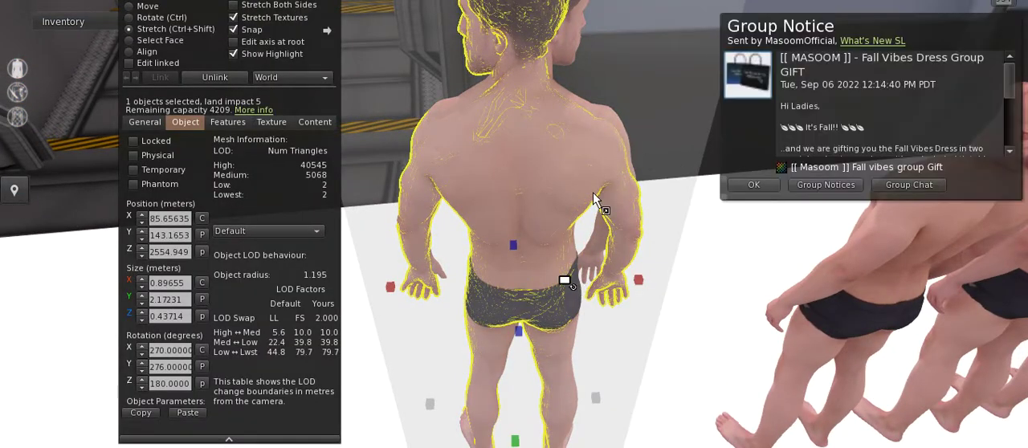
{"action": "key", "text": "Escape"}
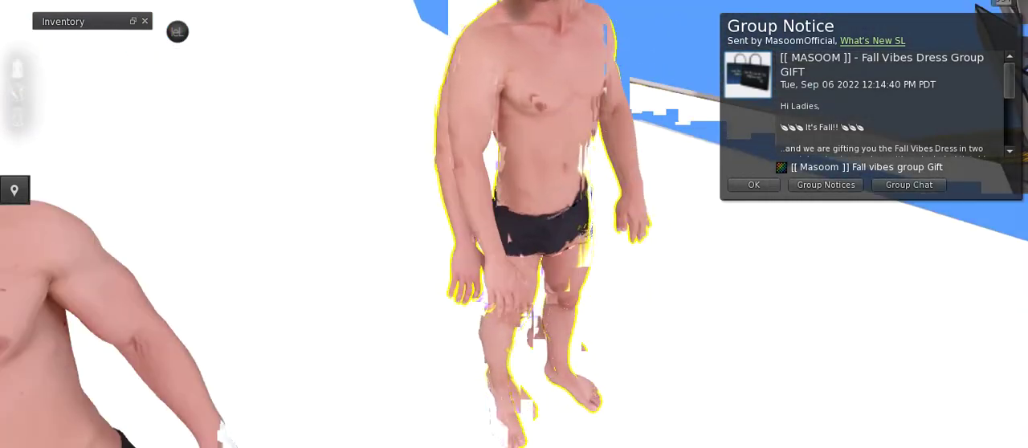
{"action": "left_click_drag", "start_coordinate": [514, 223], "coordinate": [478, 333], "text": "ctrl+alt"}
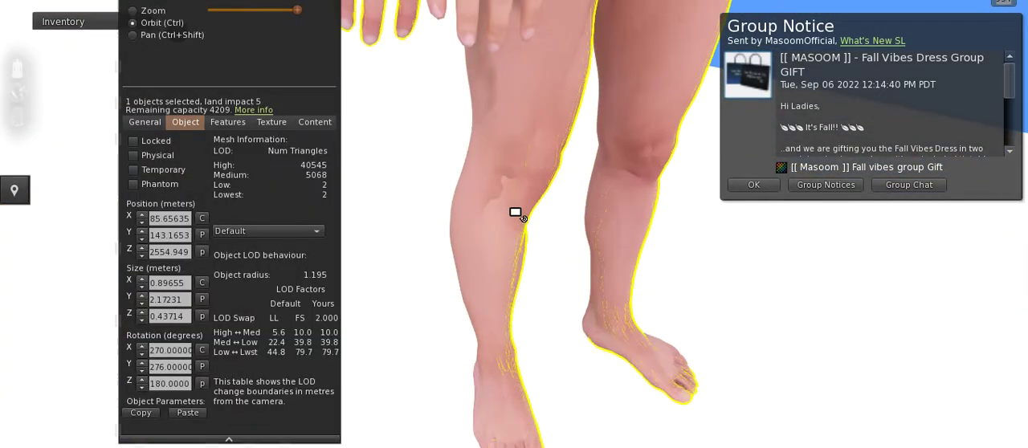
{"action": "key", "text": "Escape"}
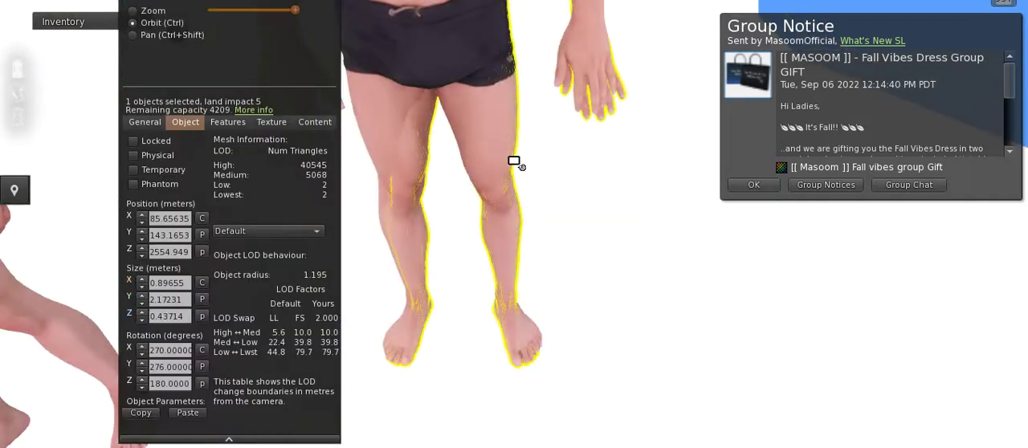
- Widen the pose to 0.912 m to match the hips, dismissing the remaining group notices
{"action": "key", "text": "ctrl+3"}
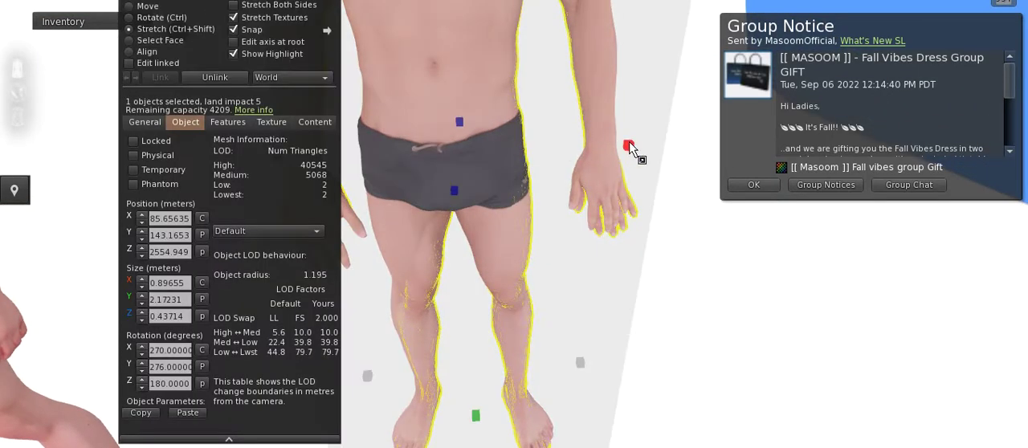
{"action": "left_click_drag", "start_coordinate": [629, 141], "coordinate": [628, 142]}
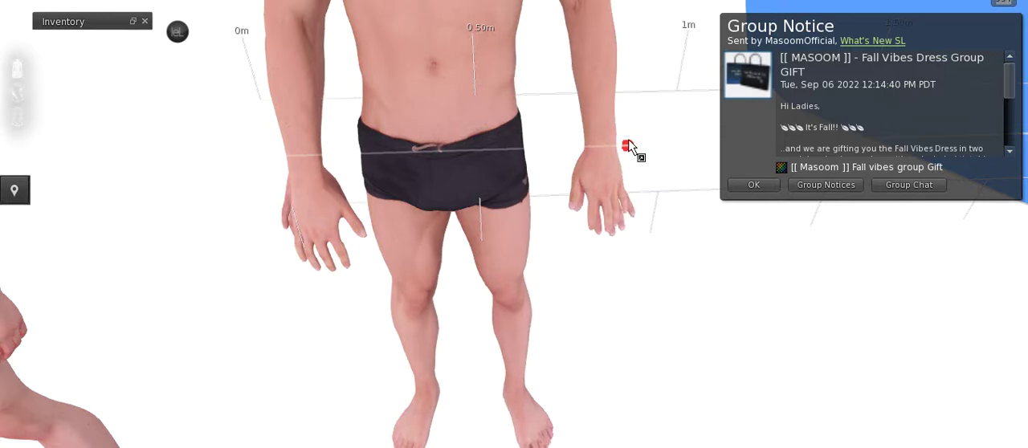
{"action": "mouse_move", "coordinate": [629, 147]}
{"action": "left_mouse_down"}
{"action": "mouse_move", "coordinate": [562, 201]}
{"action": "mouse_move", "coordinate": [450, 209]}
{"action": "mouse_move", "coordinate": [499, 204]}
{"action": "left_mouse_up"}
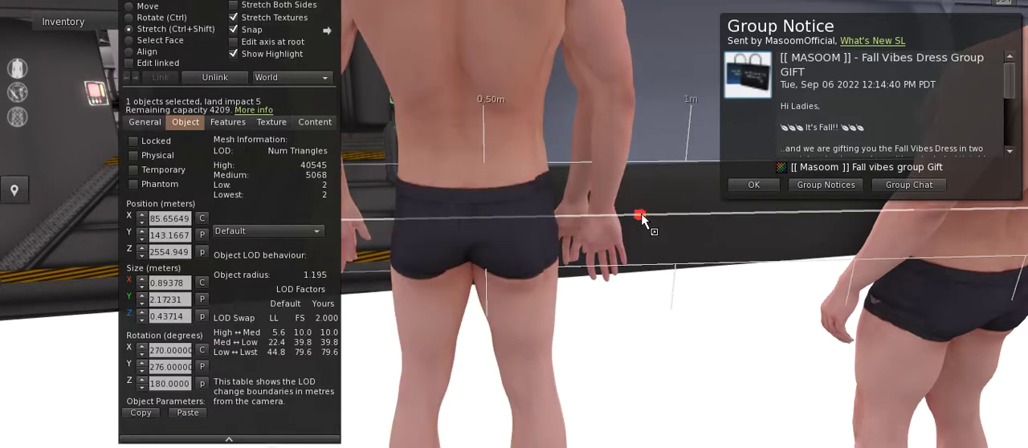
{"action": "left_click_drag", "start_coordinate": [643, 219], "coordinate": [649, 219]}
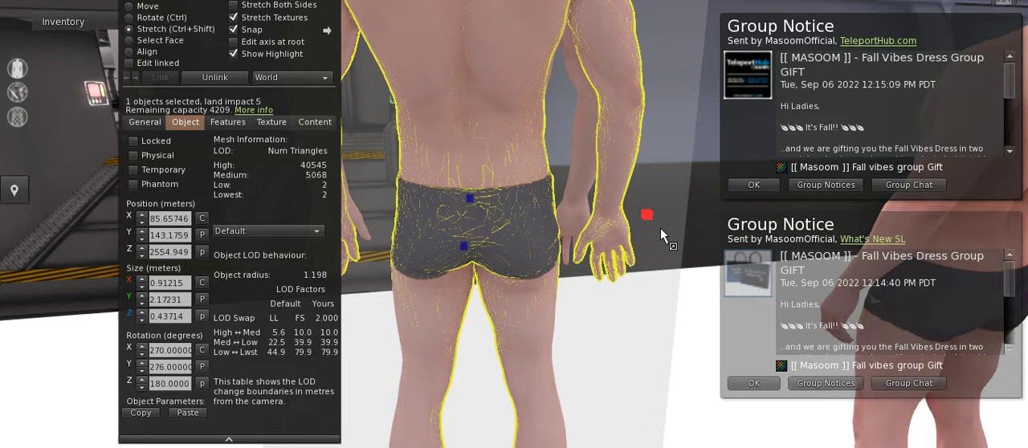
{"action": "left_click", "coordinate": [758, 381]}
{"action": "left_click", "coordinate": [755, 186]}
{"action": "key", "text": "ctrl+alt"}
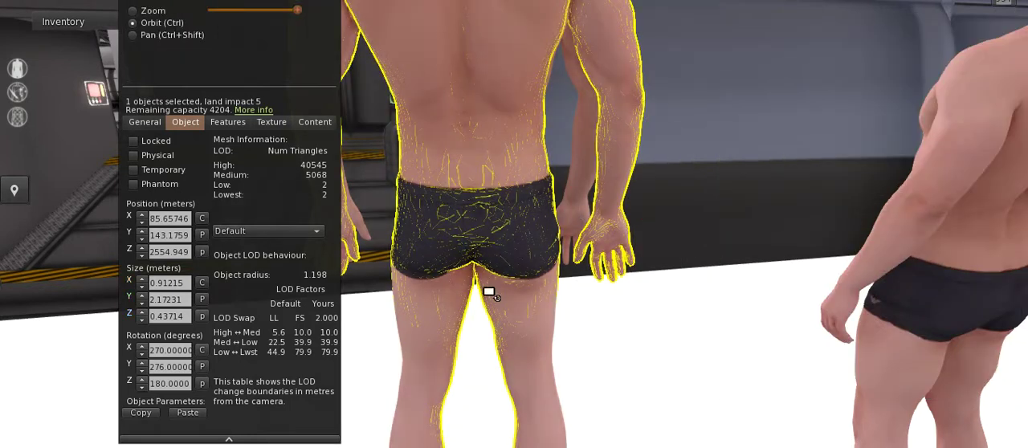
{"action": "left_click_drag", "start_coordinate": [523, 343], "coordinate": [527, 337], "text": "ctrl+alt"}
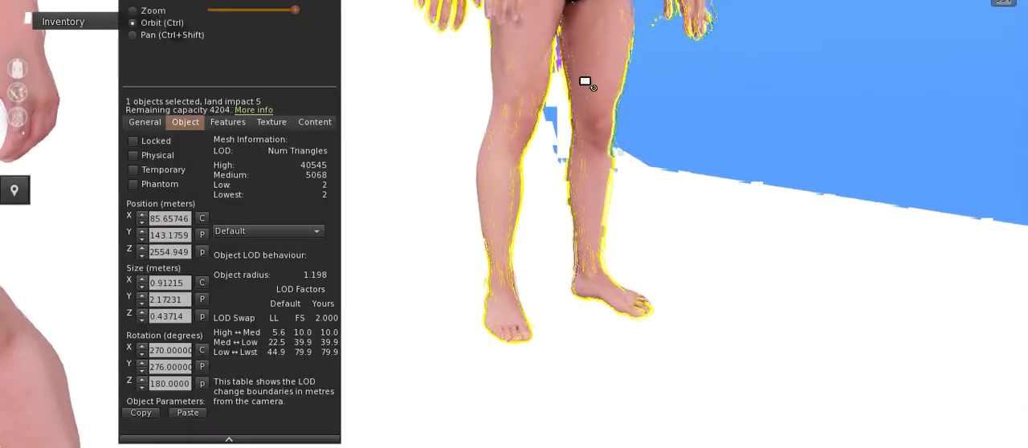
- Frame the head and chest, then shrink the standing pose slightly from its top handle
{"action": "left_click_drag", "start_coordinate": [482, 173], "coordinate": [482, 172], "text": "ctrl+alt"}
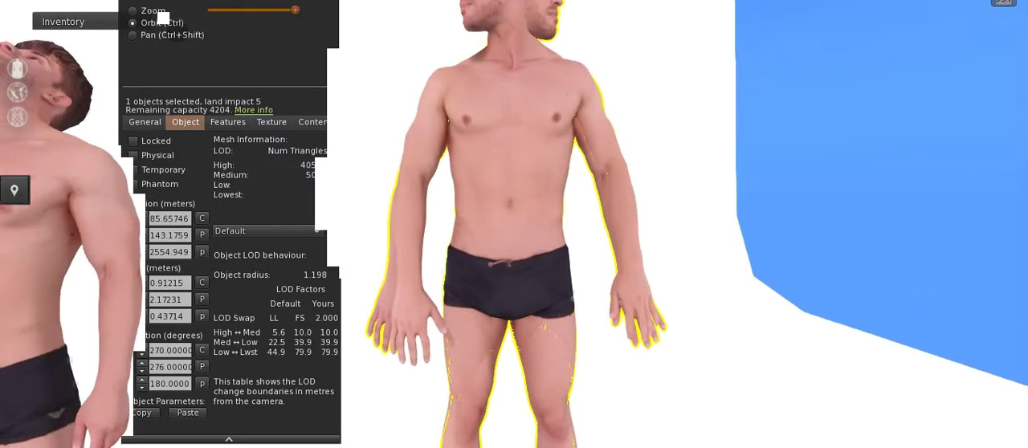
{"action": "left_click_drag", "start_coordinate": [472, 66], "coordinate": [514, 211], "text": "ctrl+alt"}
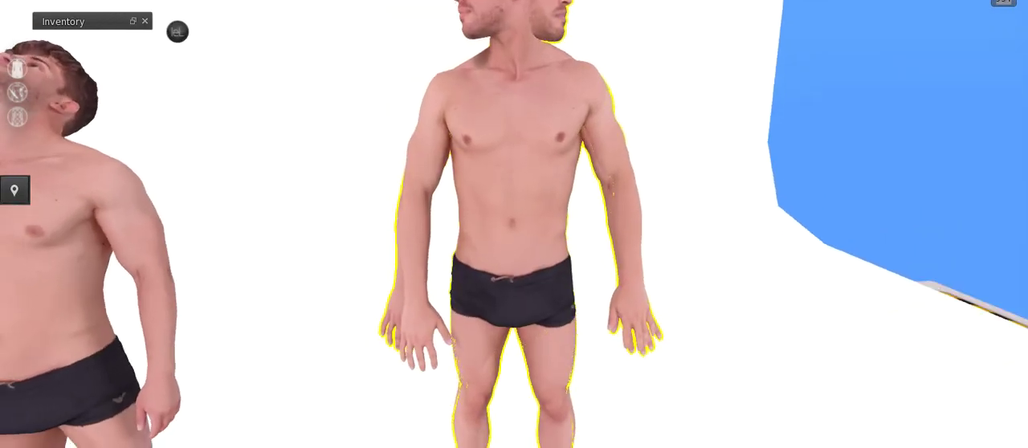
{"action": "left_click_drag", "start_coordinate": [525, 76], "coordinate": [524, 95], "text": "ctrl+alt"}
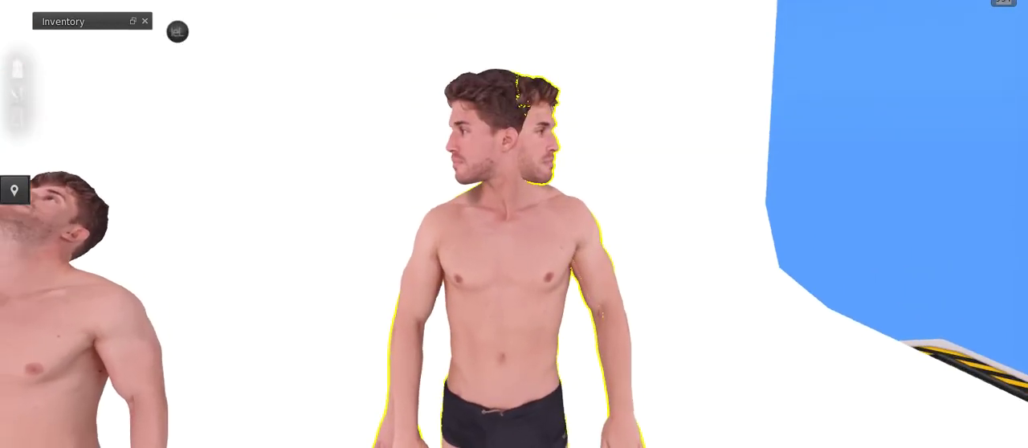
{"action": "left_click_drag", "start_coordinate": [499, 192], "coordinate": [499, 191], "text": "ctrl+alt"}
{"action": "left_click_drag", "start_coordinate": [509, 74], "coordinate": [510, 74]}
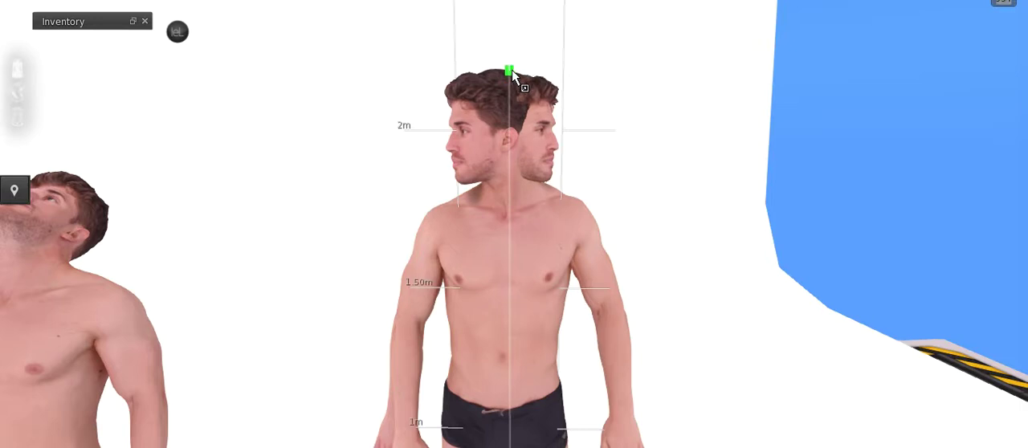
{"action": "left_click_drag", "start_coordinate": [511, 71], "coordinate": [523, 72]}
{"action": "key", "text": "Escape"}
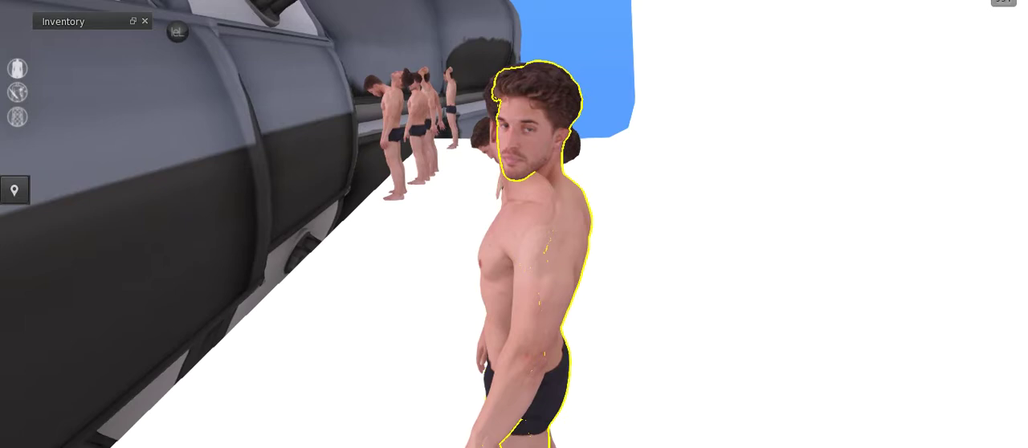
{"action": "left_click_drag", "start_coordinate": [538, 308], "coordinate": [537, 307], "text": "alt"}
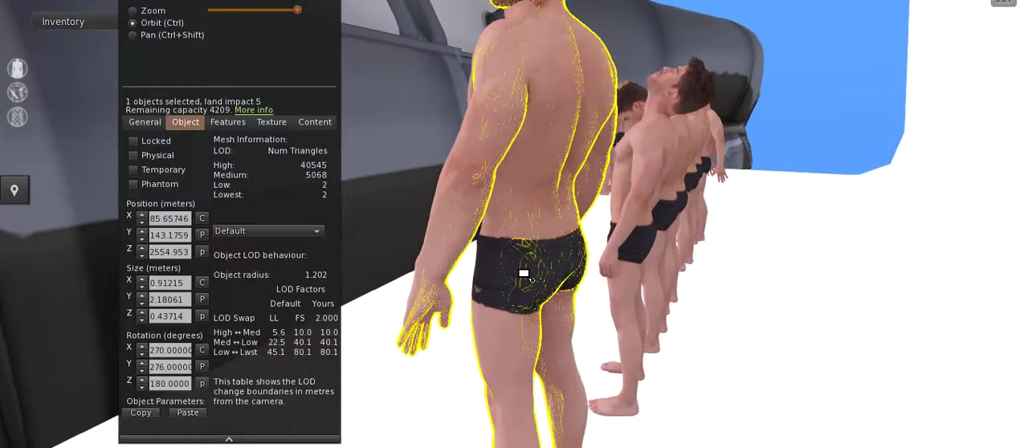
{"action": "scroll", "coordinate": [524, 263], "scroll_direction": "up", "scroll_amount": 3}
{"action": "mouse_move", "coordinate": [525, 268]}
{"action": "left_mouse_down", "text": "alt"}
{"action": "mouse_move", "coordinate": [526, 241]}
{"action": "mouse_move", "coordinate": [531, 265]}
{"action": "left_mouse_up", "text": "alt"}
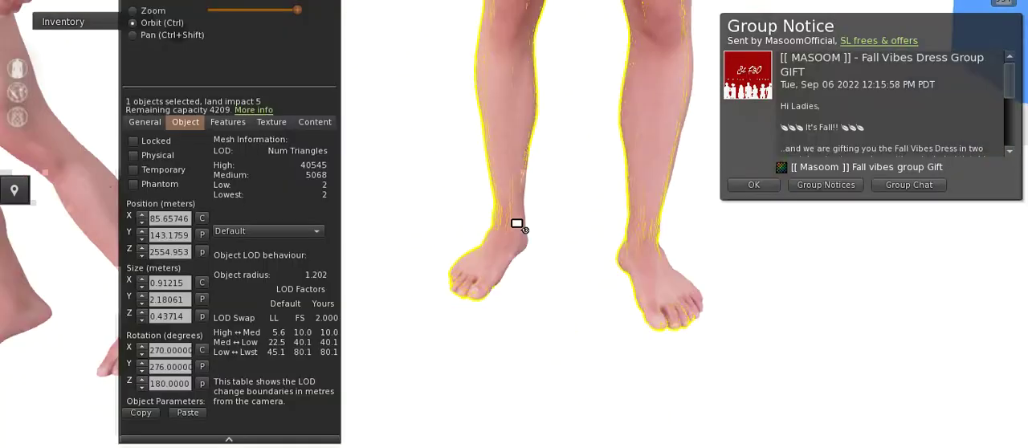
{"action": "scroll", "coordinate": [516, 224], "scroll_direction": "up", "scroll_amount": 3}
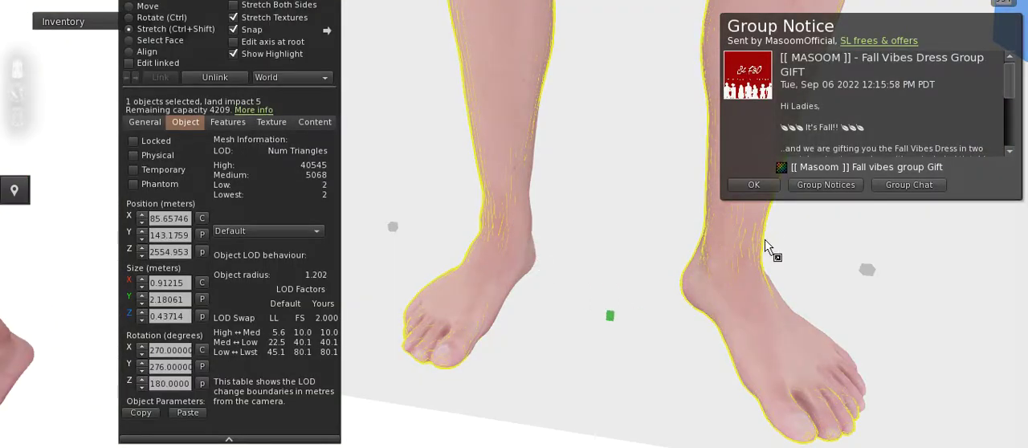
{"action": "scroll", "coordinate": [717, 158], "scroll_direction": "down", "scroll_amount": 3}
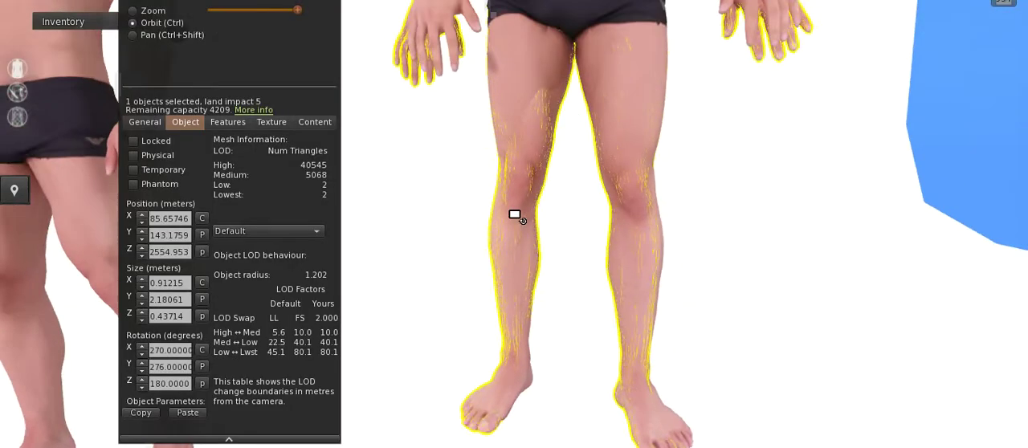
- Stretch the pose again to 0.907 m wide and orbit to a front view
{"action": "mouse_move", "coordinate": [657, 126]}
{"action": "left_mouse_down", "text": "ctrl+alt"}
{"action": "mouse_move", "coordinate": [514, 58]}
{"action": "mouse_move", "coordinate": [515, 215]}
{"action": "left_mouse_up", "text": "ctrl+alt"}
{"action": "key", "text": "ctrl+shift"}
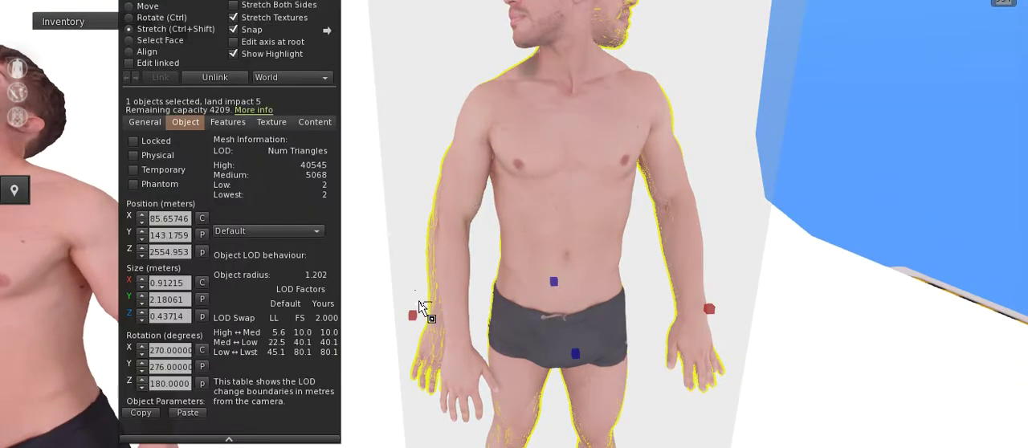
{"action": "left_click_drag", "start_coordinate": [502, 370], "coordinate": [515, 221], "text": "ctrl+alt"}
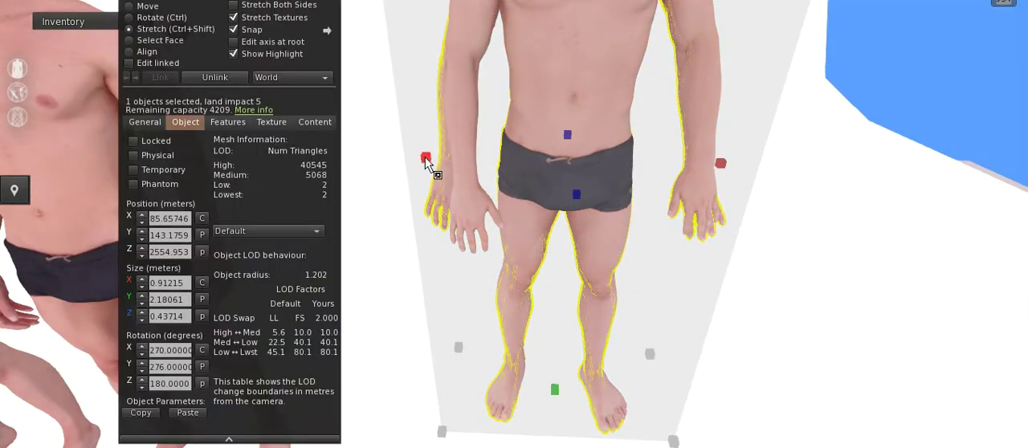
{"action": "left_click_drag", "start_coordinate": [425, 160], "coordinate": [436, 165], "text": "ctrl+shift"}
{"action": "key", "text": "Escape"}
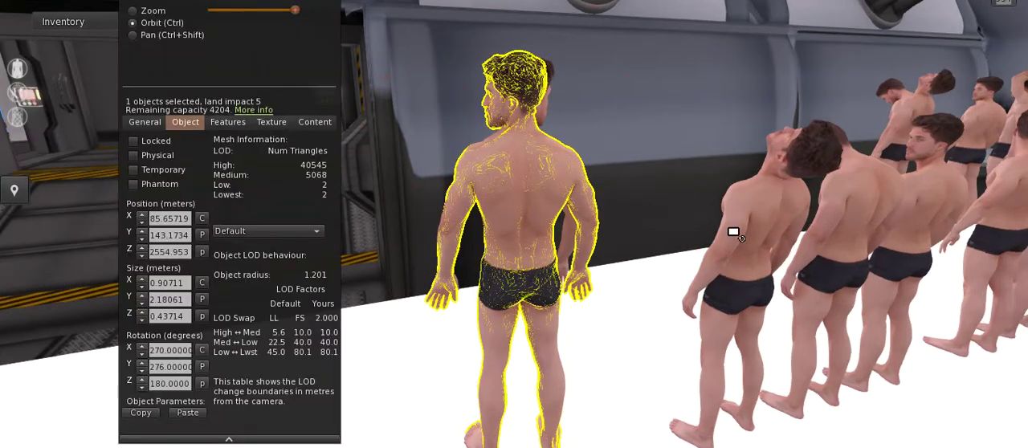
{"action": "mouse_move", "coordinate": [731, 233]}
{"action": "left_mouse_down", "text": "alt"}
{"action": "mouse_move", "coordinate": [514, 201]}
{"action": "mouse_move", "coordinate": [518, 213]}
{"action": "left_mouse_up", "text": "alt"}
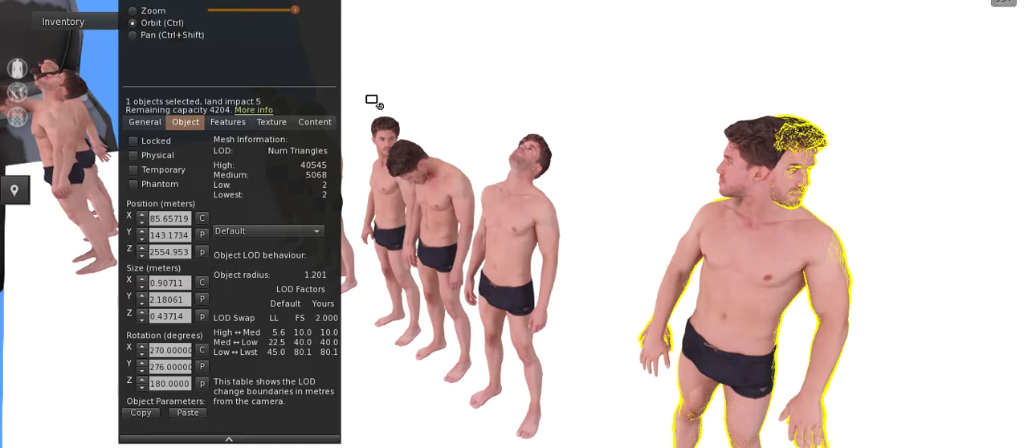
{"action": "left_click_drag", "start_coordinate": [734, 291], "coordinate": [515, 214], "text": "ctrl+alt"}
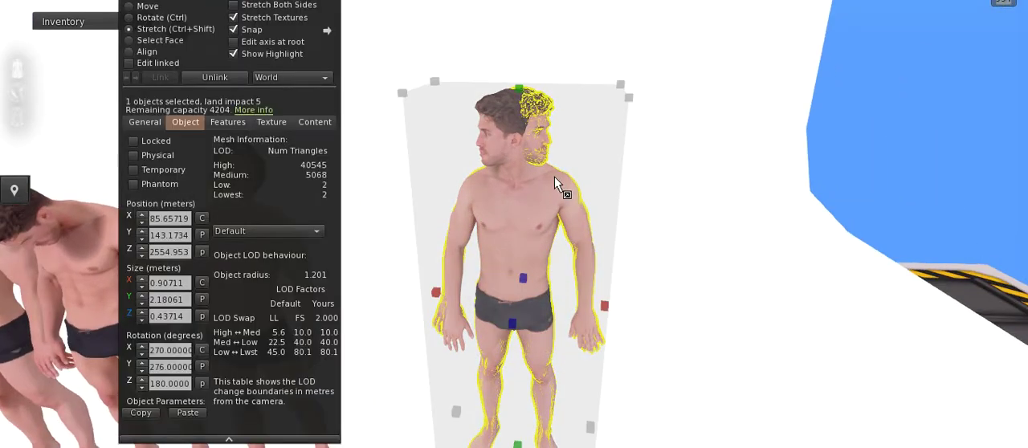
- Link the two overlapping poses into one object
{"action": "left_click_drag", "start_coordinate": [554, 176], "coordinate": [519, 123], "text": "ctrl+alt"}
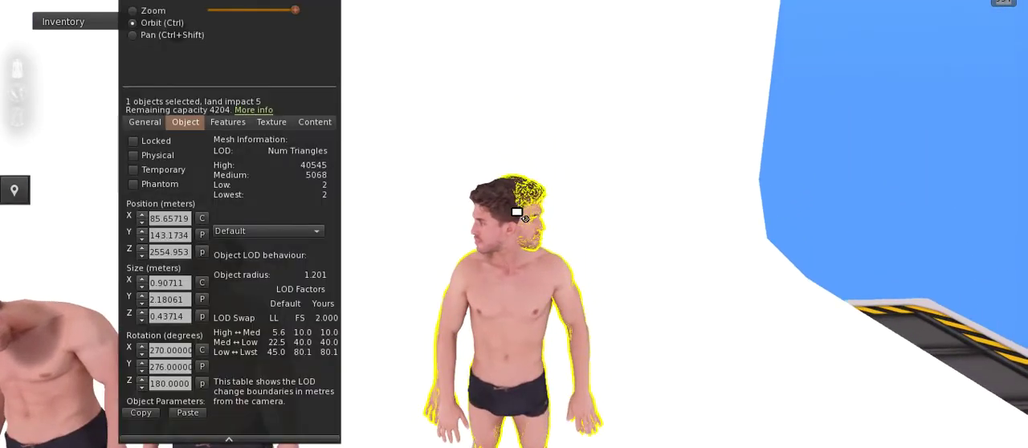
{"action": "scroll", "coordinate": [518, 203], "scroll_direction": "up", "scroll_amount": 5}
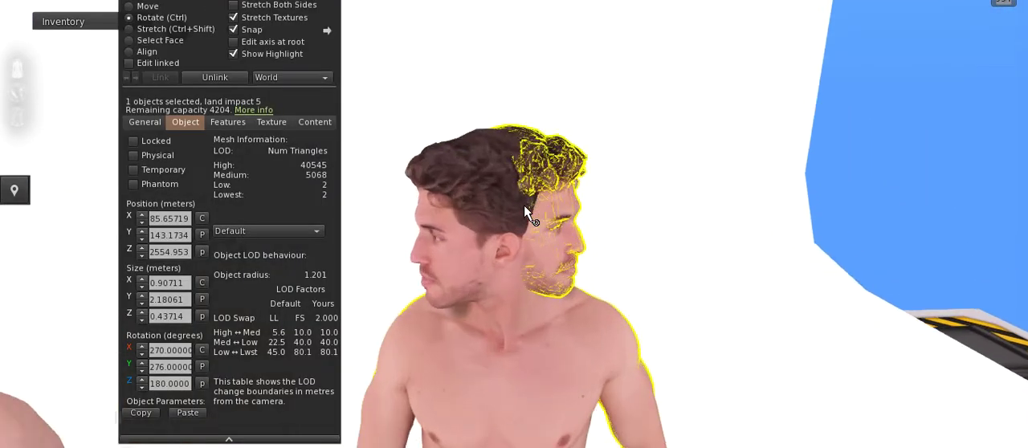
{"action": "scroll", "coordinate": [478, 219], "scroll_direction": "down", "scroll_amount": 5}
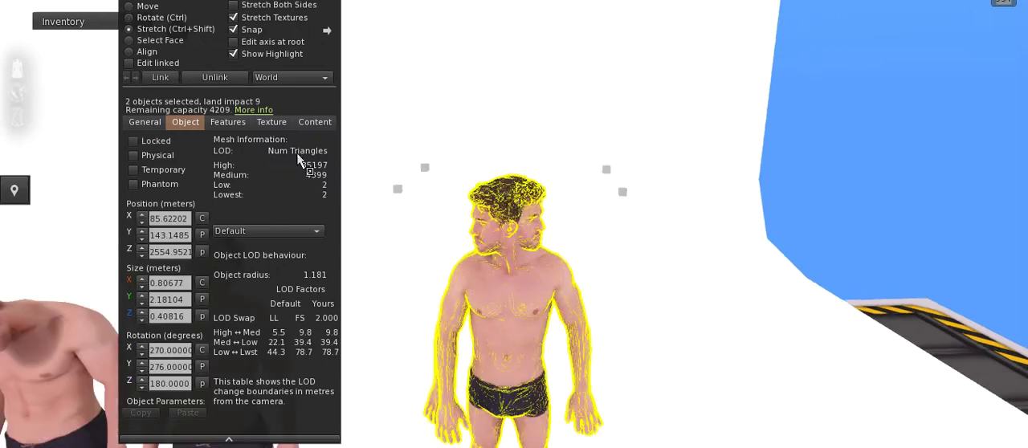
{"action": "key", "text": "ctrl+shift"}
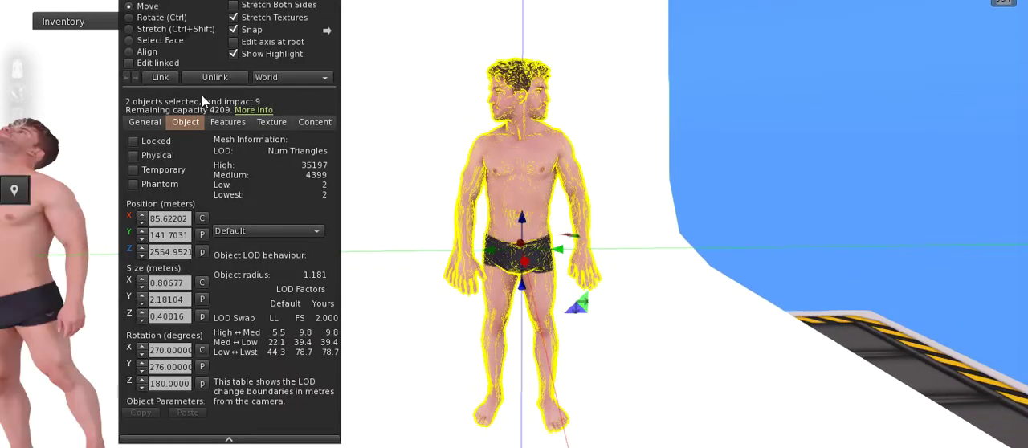
{"action": "left_click", "coordinate": [168, 81]}
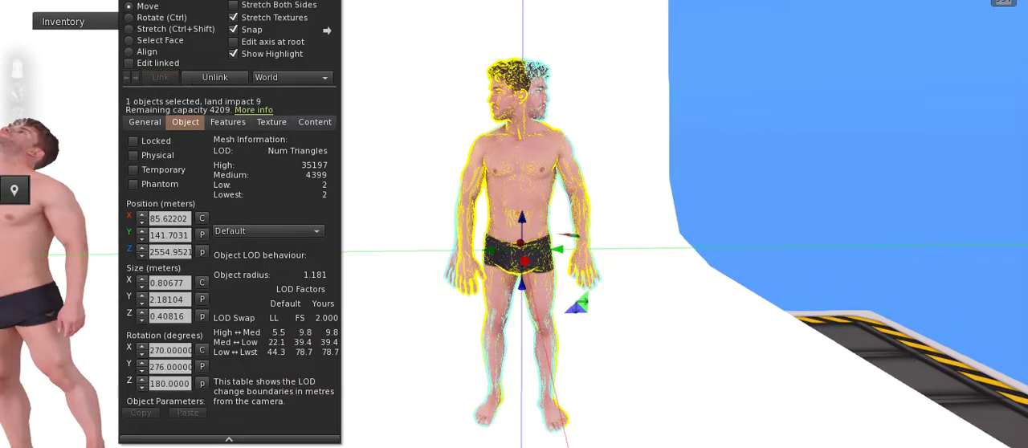
- Show the linked object's empty contents beside the Inventory floater holding the script
{"action": "left_click_drag", "start_coordinate": [296, 3], "coordinate": [287, 51]}
{"action": "left_click", "coordinate": [318, 188]}
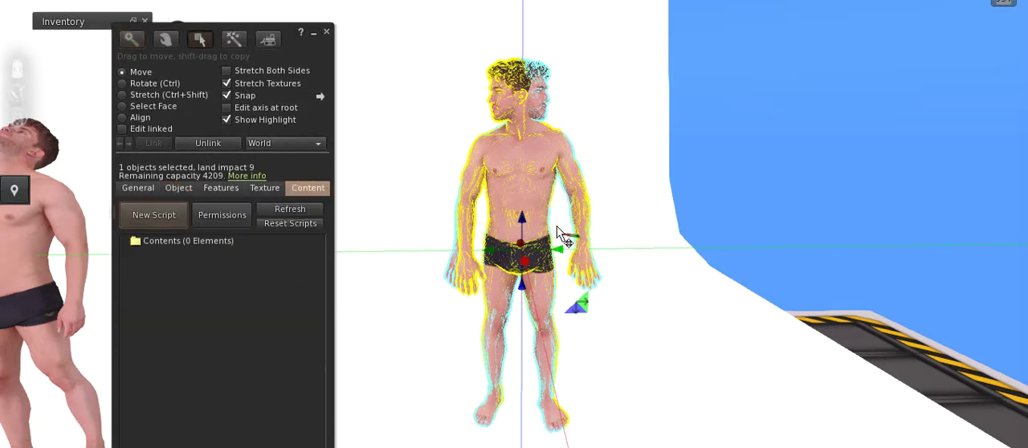
{"action": "key", "text": "ctrl+i"}
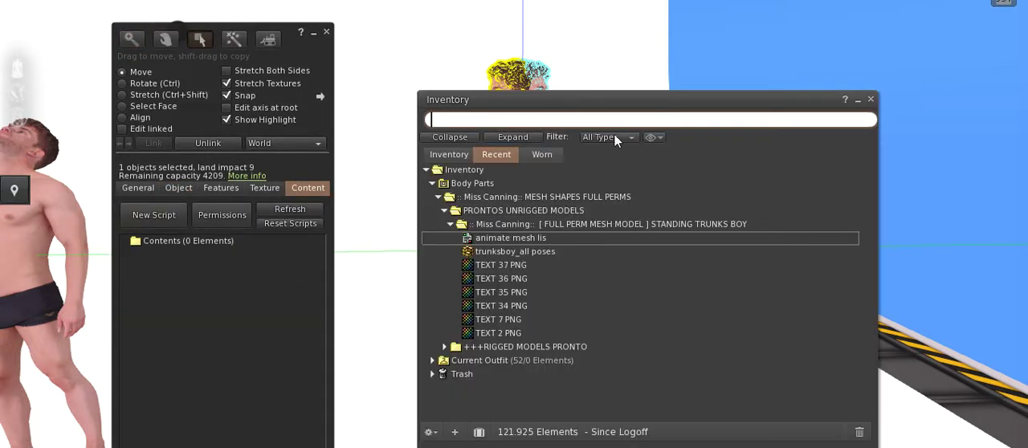
{"action": "left_click_drag", "start_coordinate": [577, 107], "coordinate": [805, 101]}
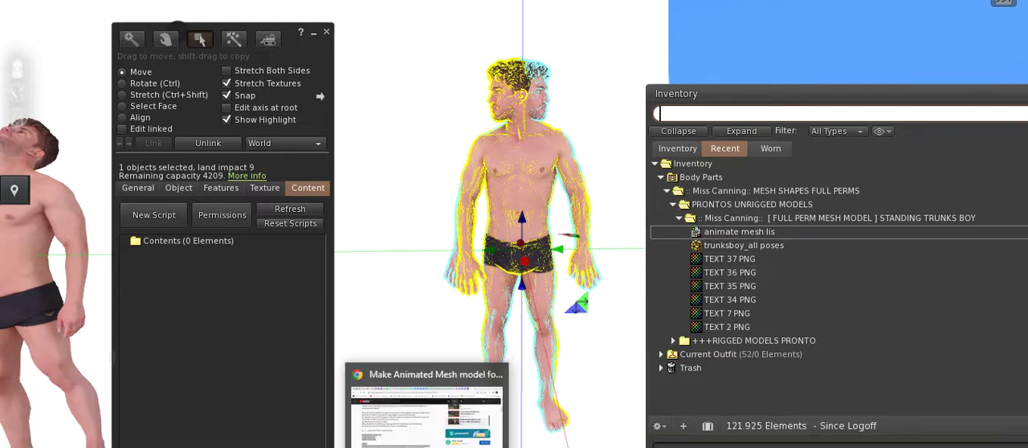
{"action": "left_click", "coordinate": [449, 443]}
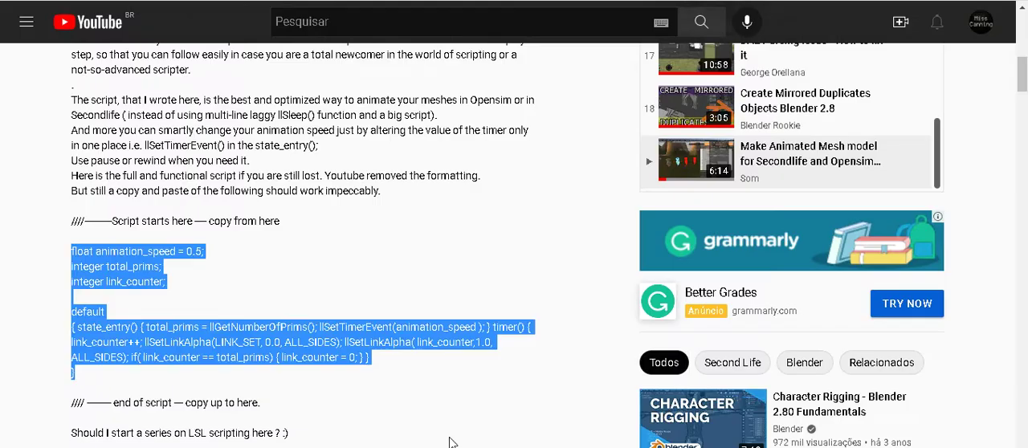
{"action": "left_click", "coordinate": [179, 257]}
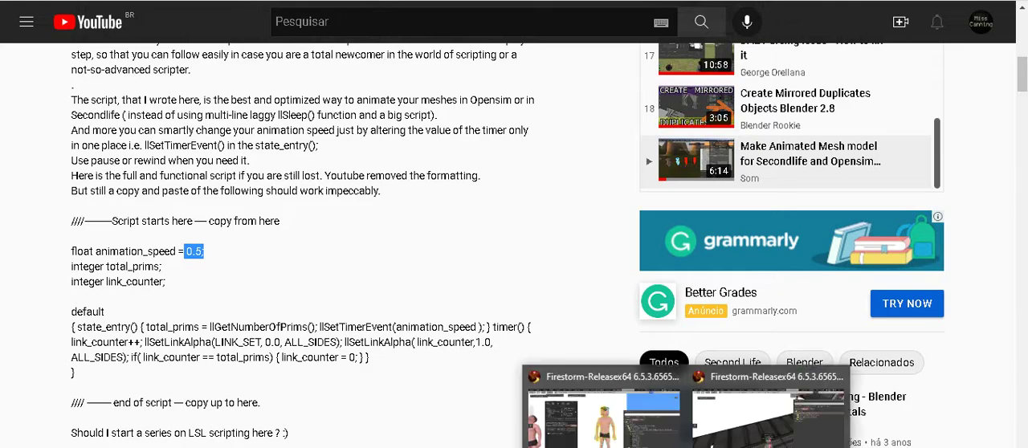
{"action": "left_click", "coordinate": [562, 422]}
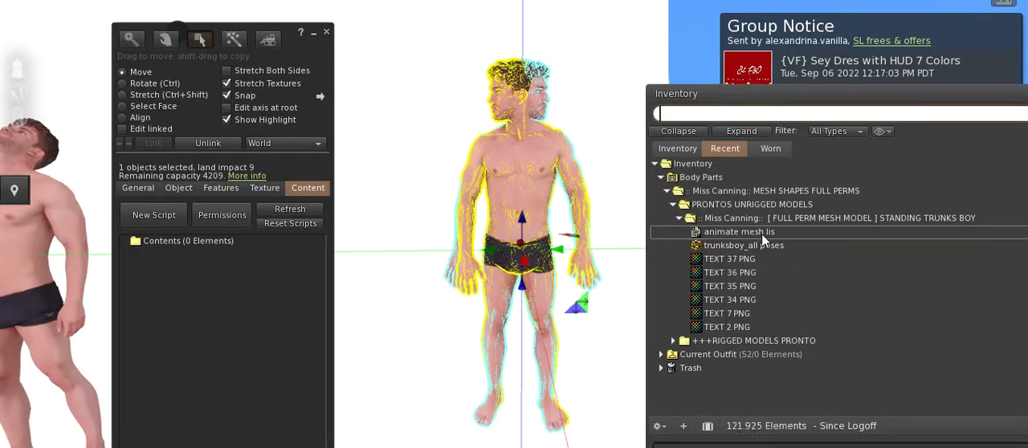
- Drop the 'animate mesh lis' script into the linked pose object's contents and close the Build floater
{"action": "left_click", "coordinate": [762, 234]}
{"action": "left_click_drag", "start_coordinate": [257, 319], "coordinate": [257, 320]}
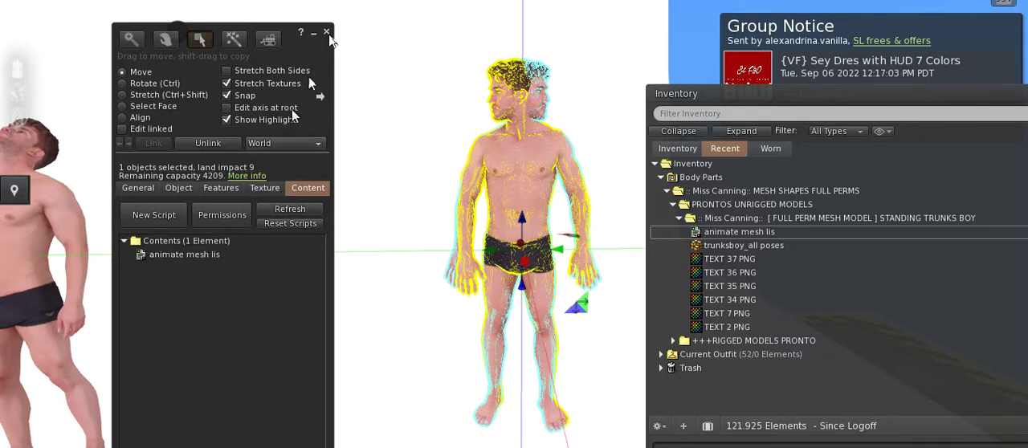
{"action": "left_click", "coordinate": [326, 32]}
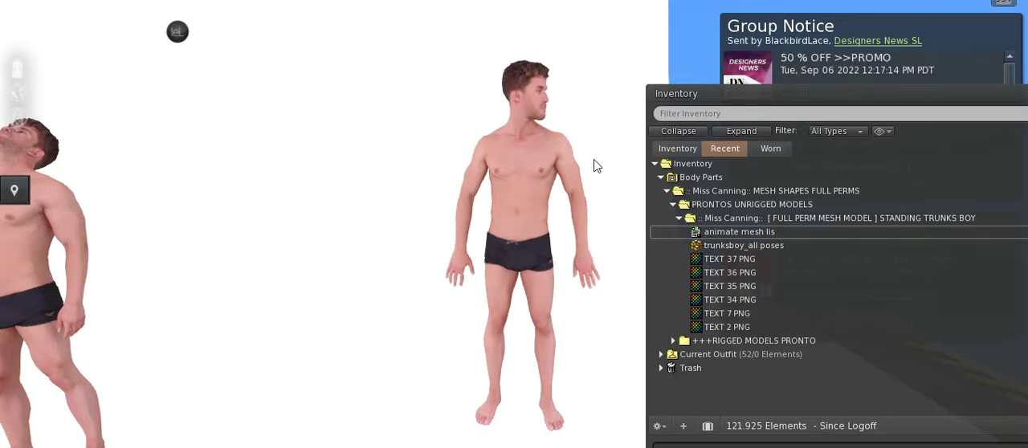
{"action": "left_click", "coordinate": [1019, 14]}
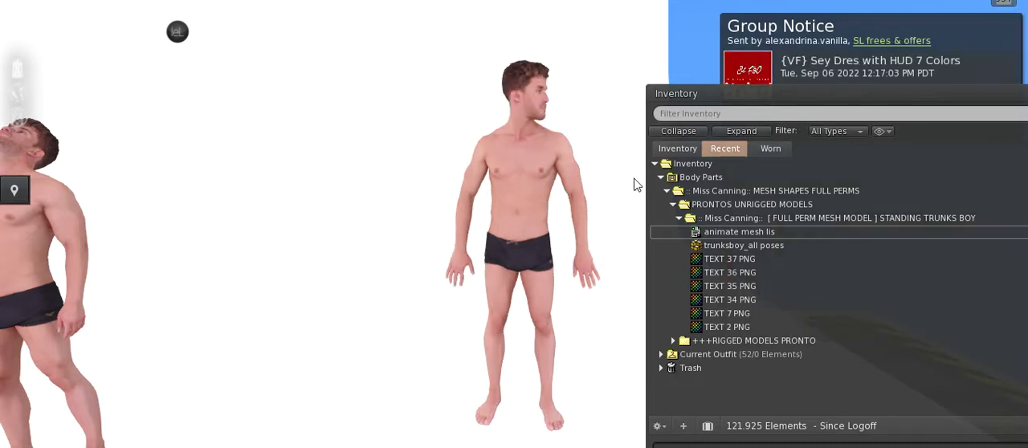
{"action": "left_click", "coordinate": [1021, 15]}
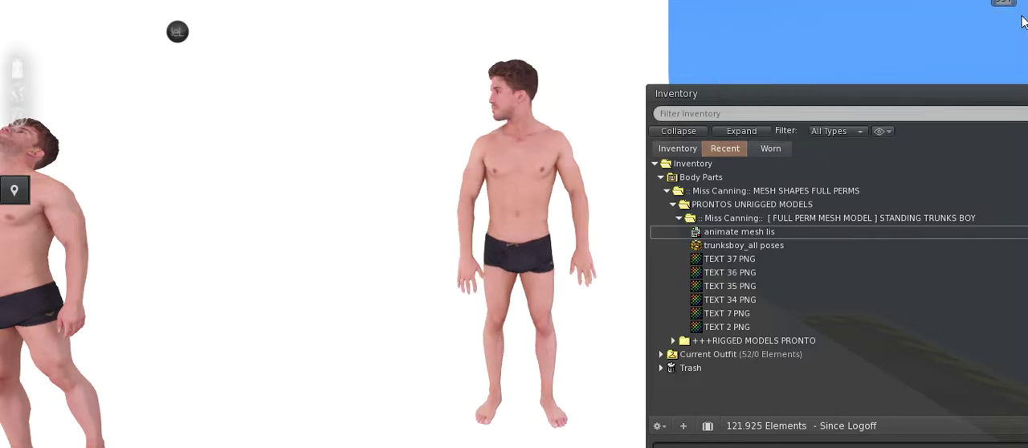
{"action": "left_click", "coordinate": [512, 207], "text": "alt"}
{"action": "mouse_move", "coordinate": [551, 200]}
{"action": "left_mouse_down", "text": "alt"}
{"action": "mouse_move", "coordinate": [573, 170]}
{"action": "mouse_move", "coordinate": [522, 210]}
{"action": "left_mouse_up", "text": "alt"}
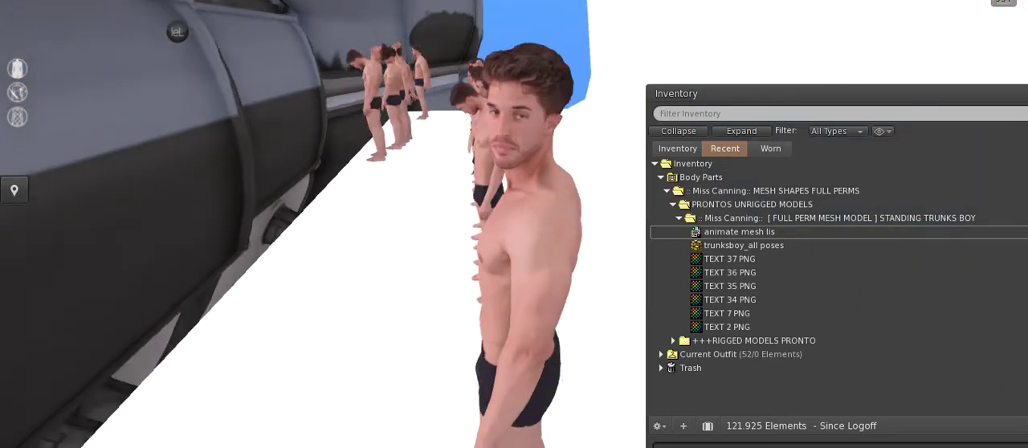
{"action": "mouse_move", "coordinate": [521, 210]}
{"action": "left_mouse_down", "text": "alt"}
{"action": "mouse_move", "coordinate": [551, 188]}
{"action": "mouse_move", "coordinate": [498, 192]}
{"action": "left_mouse_up", "text": "alt"}
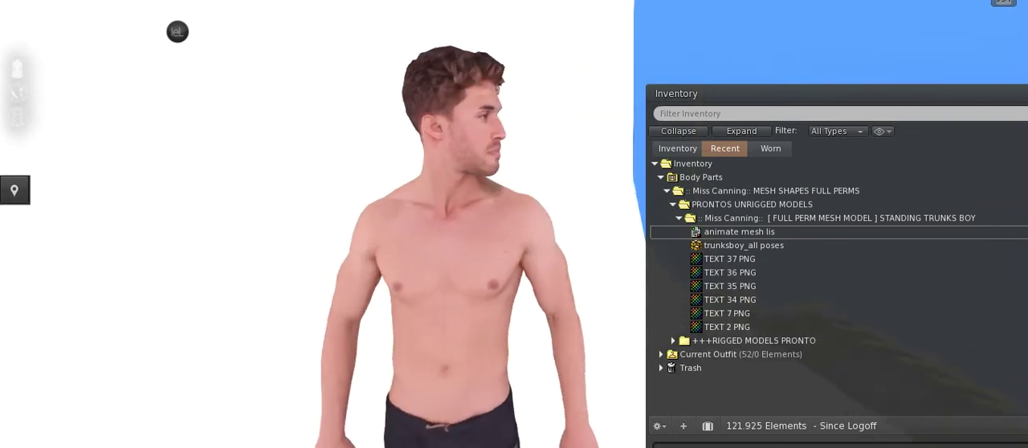
{"action": "left_click_drag", "start_coordinate": [506, 257], "coordinate": [511, 175], "text": "alt"}
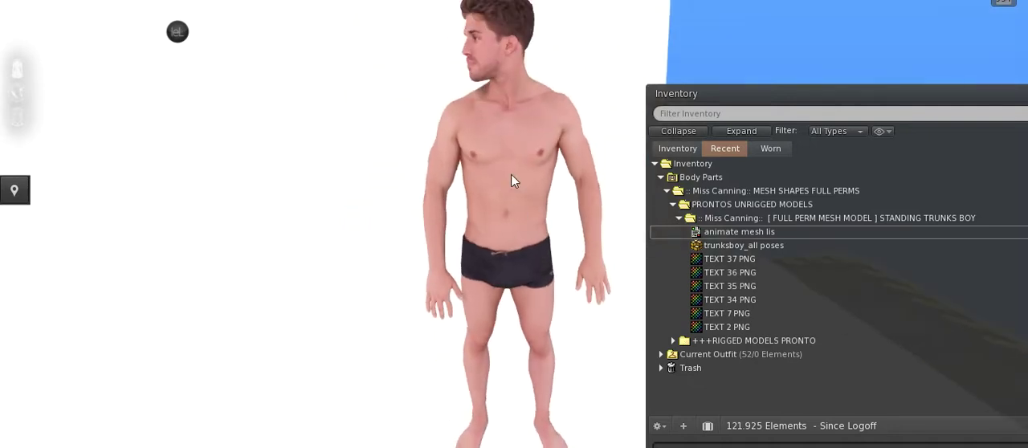
- Change animation_speed to 0.5 in the model's 'animate mesh lis' script, save it and close the editor
{"action": "right_click", "coordinate": [511, 174]}
{"action": "left_click", "coordinate": [529, 201]}
{"action": "double_click", "coordinate": [200, 255]}
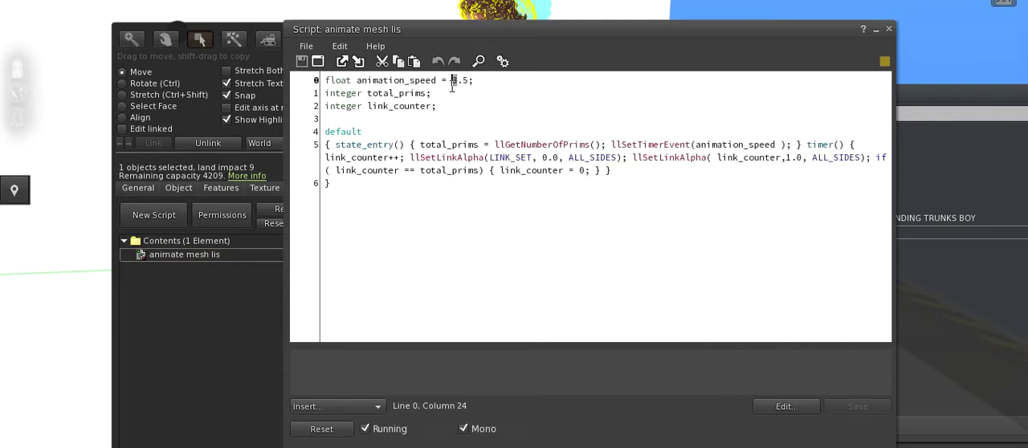
{"action": "type", "text": "0"}
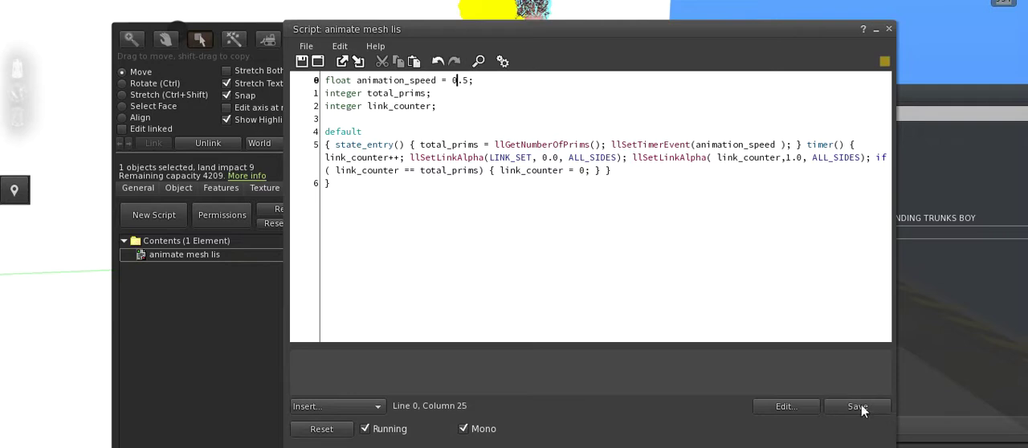
{"action": "left_click", "coordinate": [857, 407]}
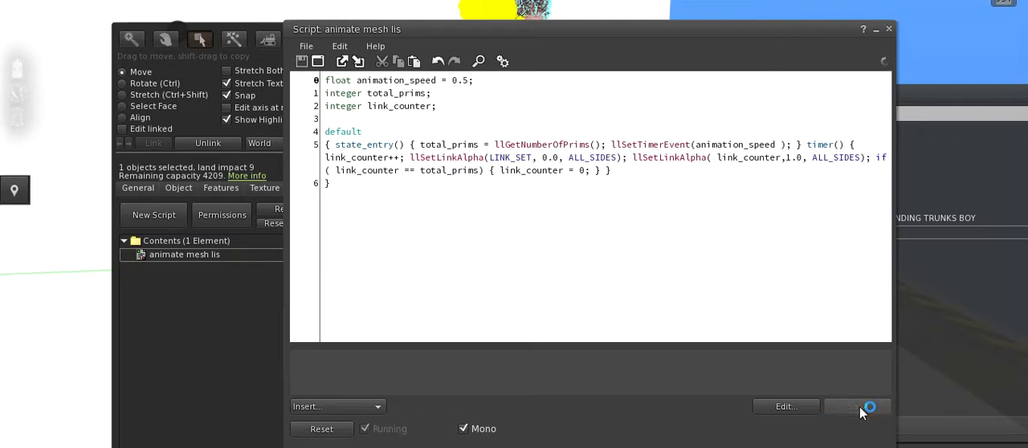
{"action": "left_click", "coordinate": [889, 29]}
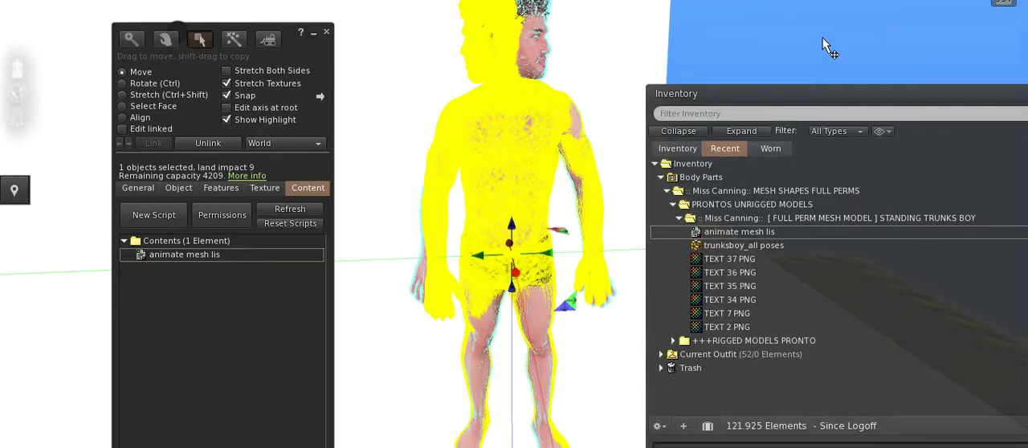
- Close the Build floater and orbit the camera in close to the row of models
{"action": "left_click", "coordinate": [326, 32]}
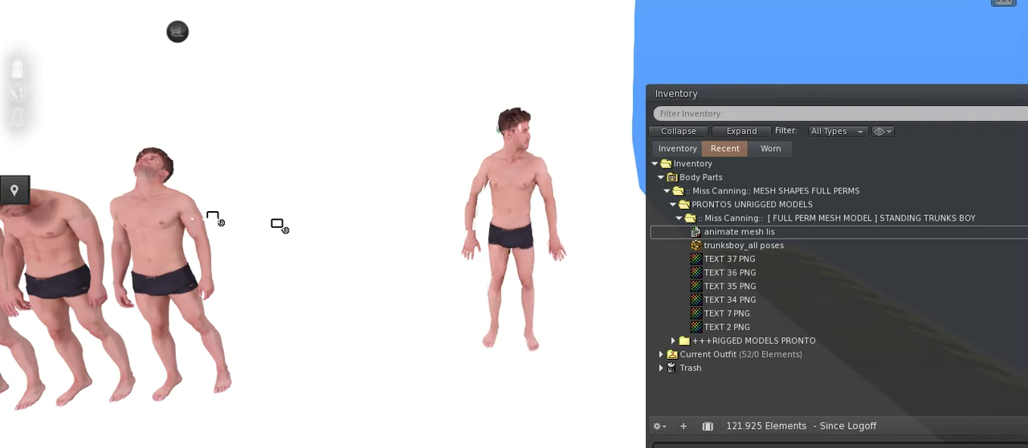
{"action": "left_click_drag", "start_coordinate": [280, 223], "coordinate": [509, 212], "text": "alt"}
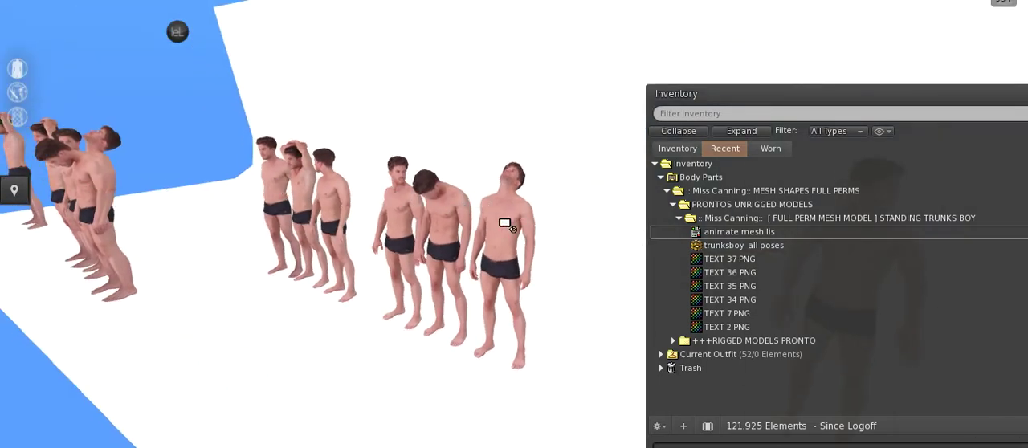
{"action": "left_click_drag", "start_coordinate": [113, 172], "coordinate": [629, 191], "text": "alt"}
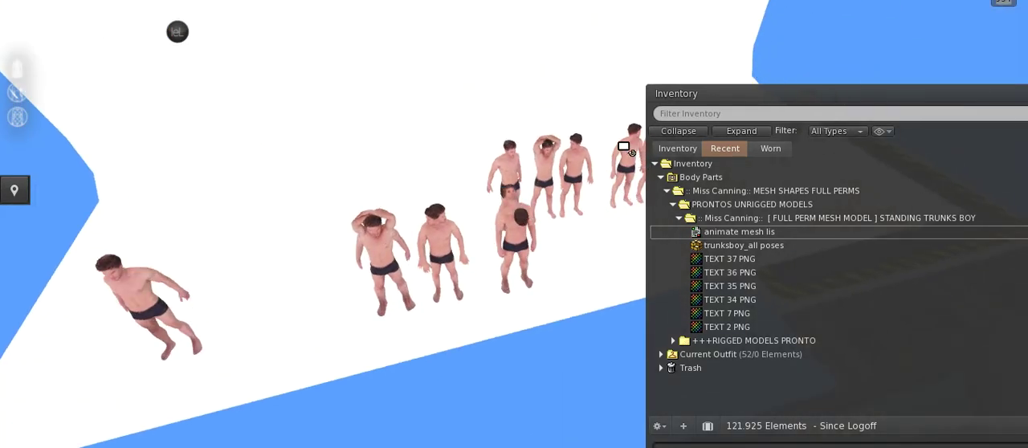
{"action": "left_click", "coordinate": [629, 149], "text": "alt"}
{"action": "left_click", "coordinate": [586, 207], "text": "alt"}
{"action": "scroll", "coordinate": [538, 234], "scroll_direction": "up", "scroll_amount": 2}
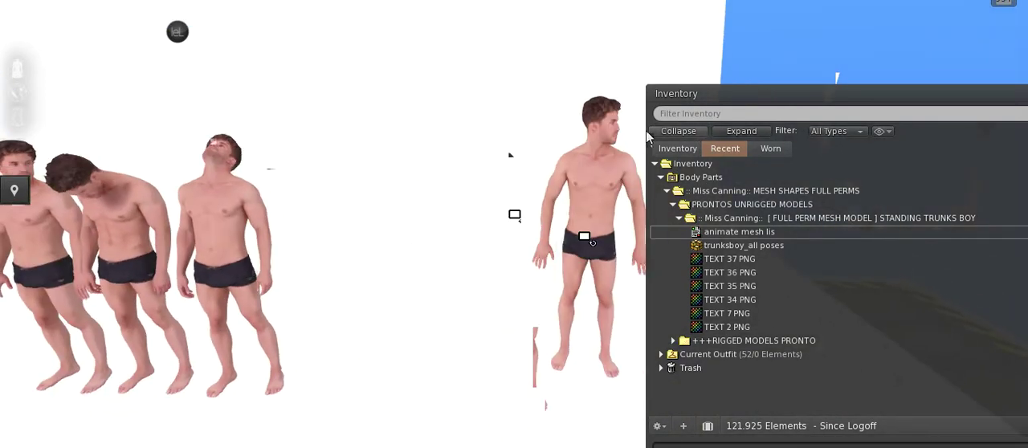
- Inspect the left and right models' contents, then zoom in on the standing model
{"action": "right_click", "coordinate": [236, 204]}
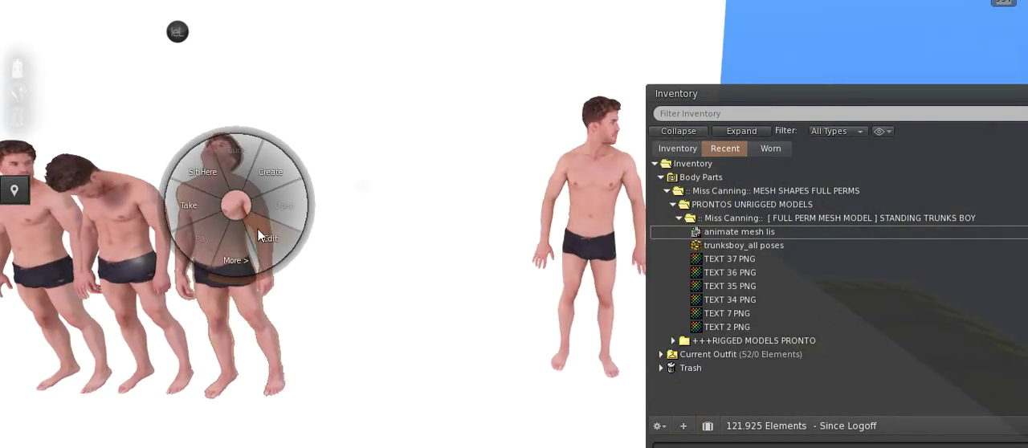
{"action": "left_click", "coordinate": [258, 229]}
{"action": "left_click", "coordinate": [326, 32]}
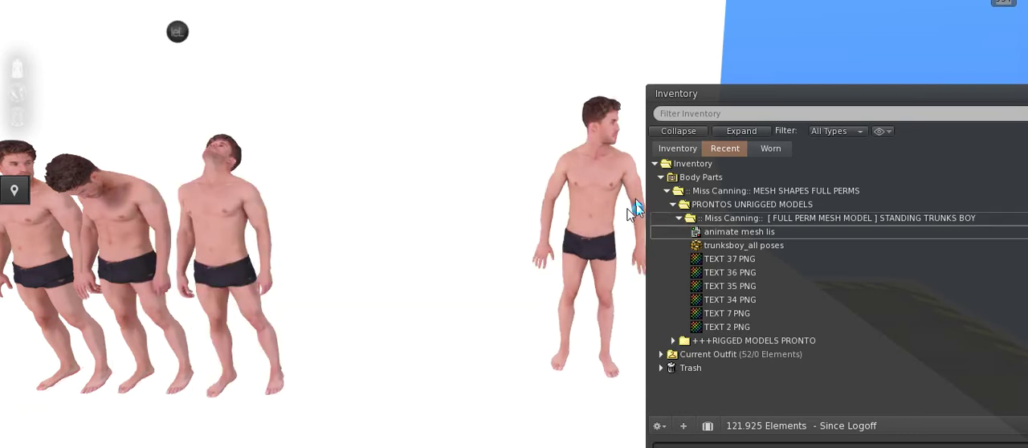
{"action": "right_click", "coordinate": [592, 207]}
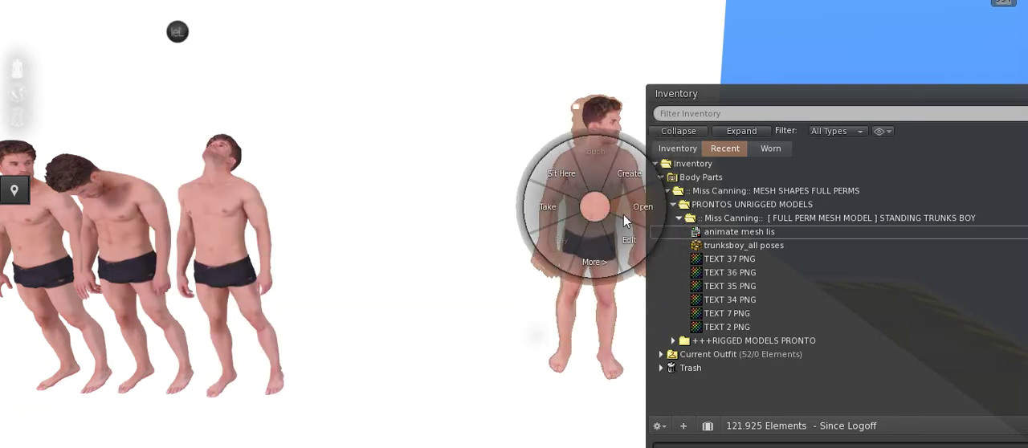
{"action": "left_click", "coordinate": [538, 227]}
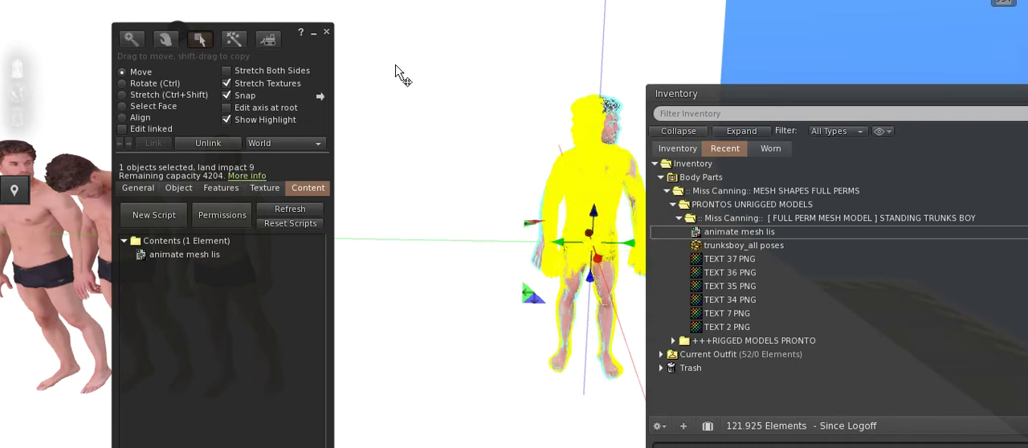
{"action": "left_click", "coordinate": [327, 33]}
{"action": "left_click", "coordinate": [585, 225], "text": "alt"}
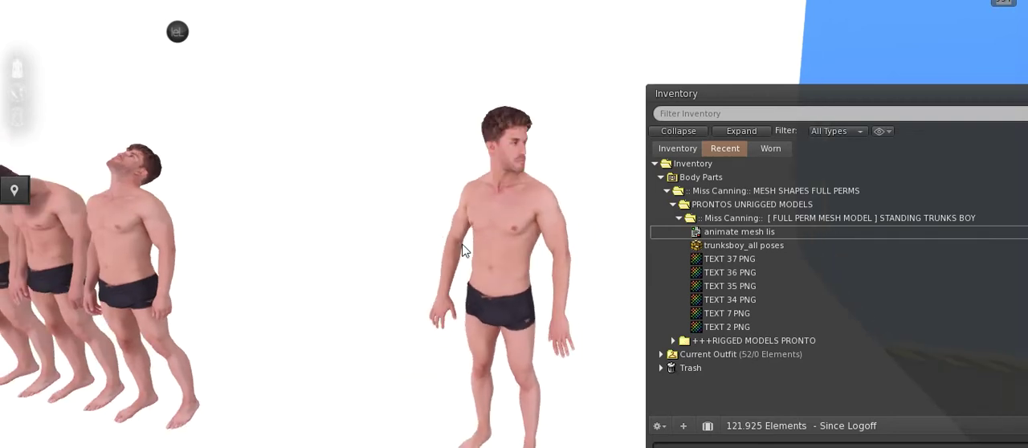
{"action": "mouse_move", "coordinate": [511, 245]}
{"action": "left_mouse_down", "text": "alt"}
{"action": "mouse_move", "coordinate": [562, 244]}
{"action": "mouse_move", "coordinate": [482, 294]}
{"action": "mouse_move", "coordinate": [517, 234]}
{"action": "left_mouse_up", "text": "alt"}
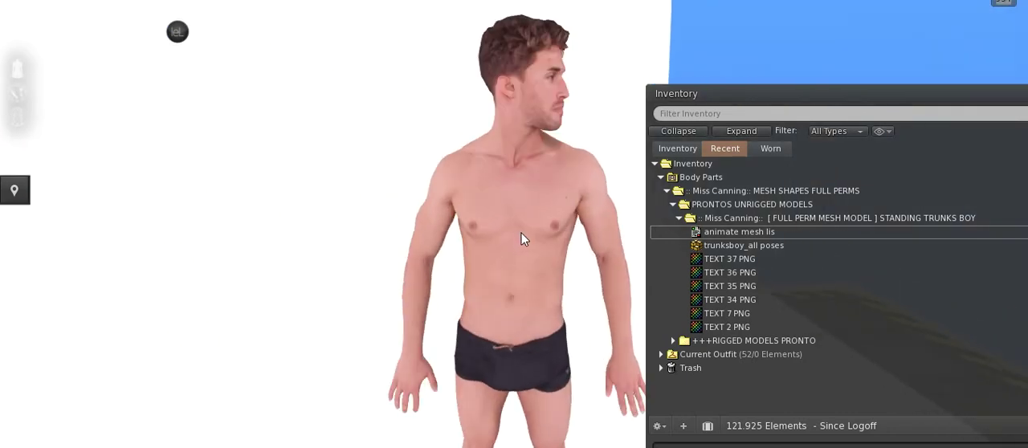
{"action": "key", "text": "Escape"}
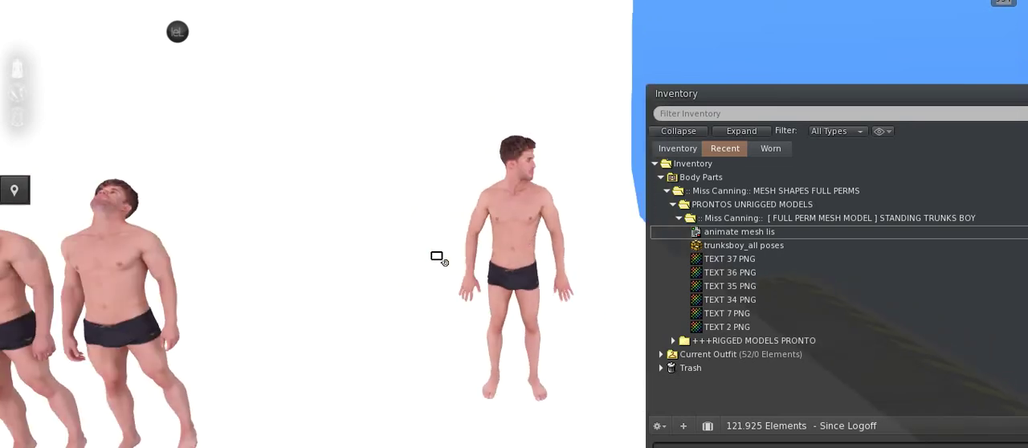
{"action": "left_click_drag", "start_coordinate": [112, 226], "coordinate": [308, 29], "text": "alt"}
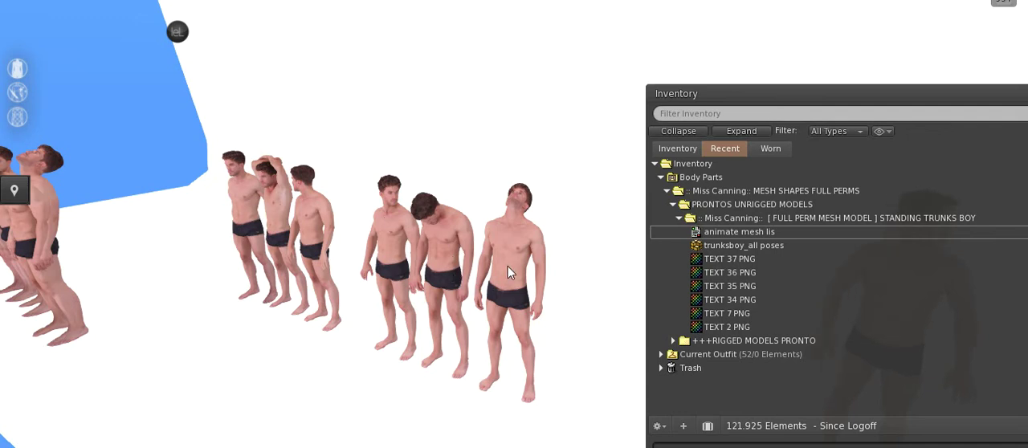
{"action": "scroll", "coordinate": [472, 259], "scroll_direction": "up", "scroll_amount": 3}
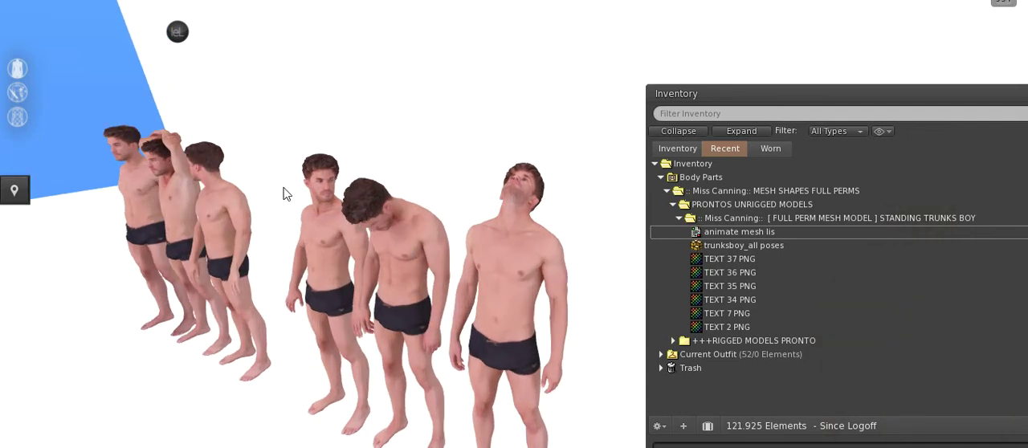
{"action": "scroll", "coordinate": [455, 275], "scroll_direction": "down", "scroll_amount": 3}
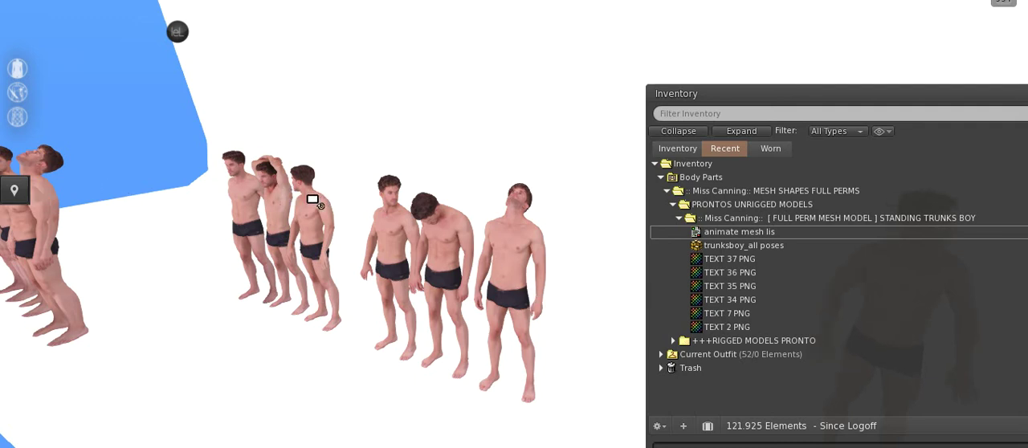
{"action": "left_click_drag", "start_coordinate": [312, 199], "coordinate": [514, 215], "text": "alt"}
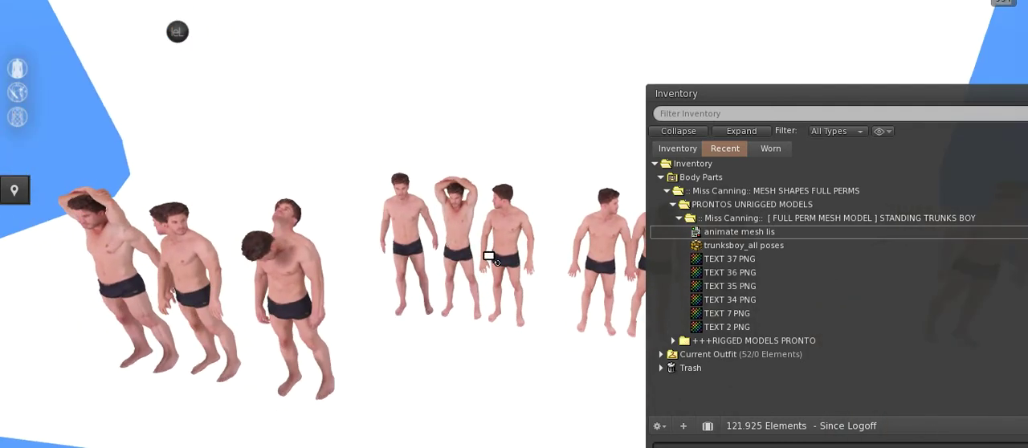
{"action": "mouse_move", "coordinate": [598, 225]}
{"action": "left_mouse_down", "text": "alt"}
{"action": "mouse_move", "coordinate": [509, 218]}
{"action": "mouse_move", "coordinate": [518, 220]}
{"action": "left_mouse_up", "text": "alt"}
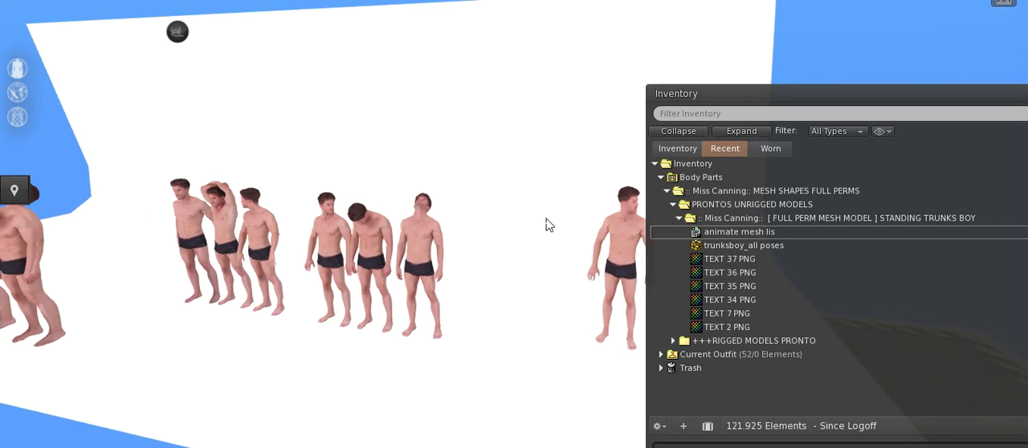
{"action": "left_click", "coordinate": [624, 222], "text": "alt"}
{"action": "scroll", "coordinate": [517, 225], "scroll_direction": "up", "scroll_amount": 5}
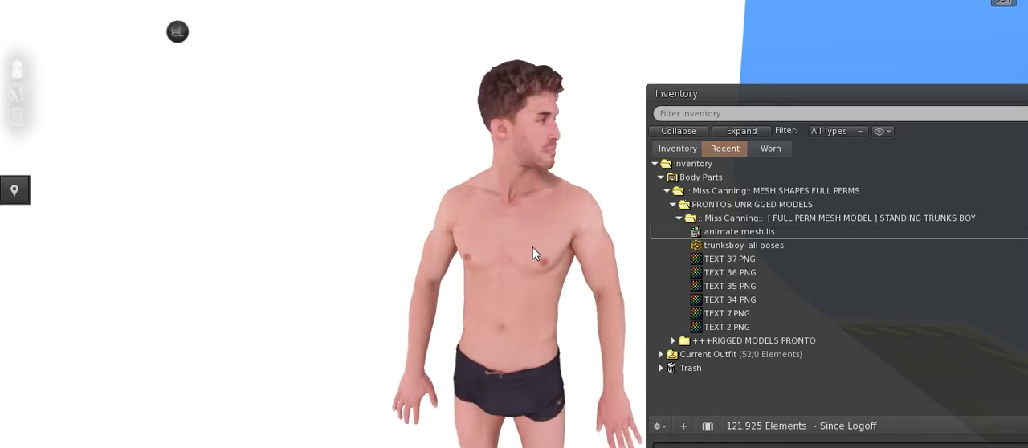
{"action": "scroll", "coordinate": [533, 247], "scroll_direction": "down", "scroll_amount": 3}
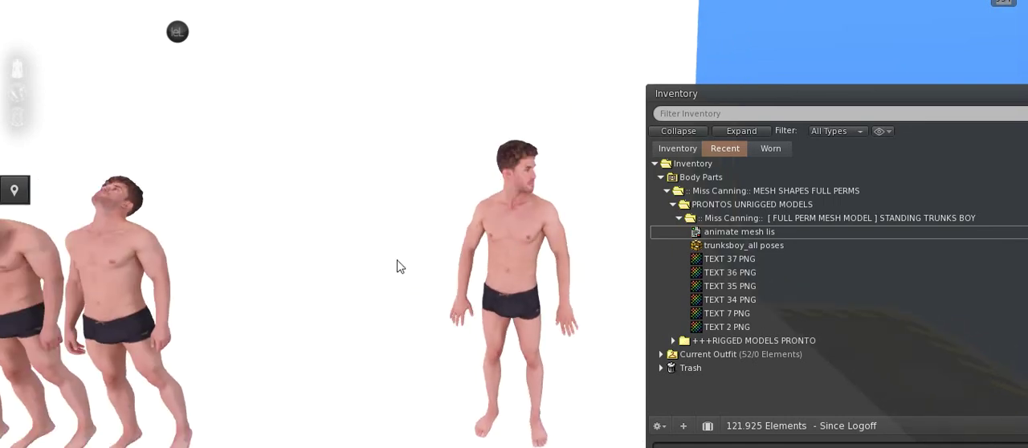